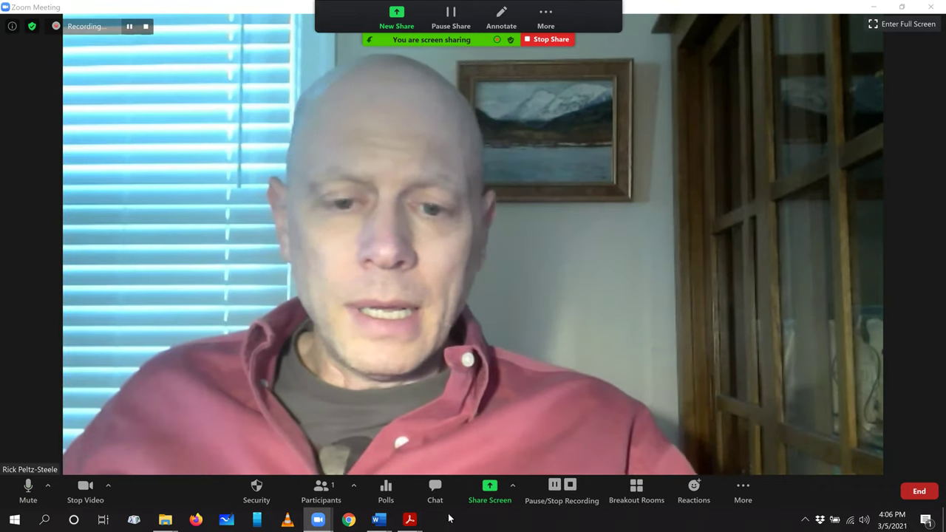
# - Switch to the FINAL FERPA (OU) 1806.pdf window showing the title page and contents
pyautogui.moveTo(410, 520)
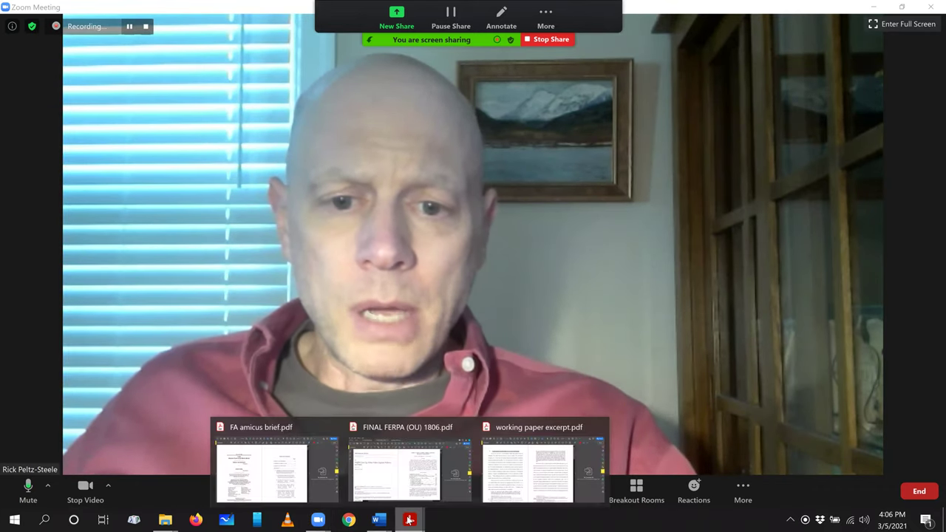
pyautogui.click(406, 473)
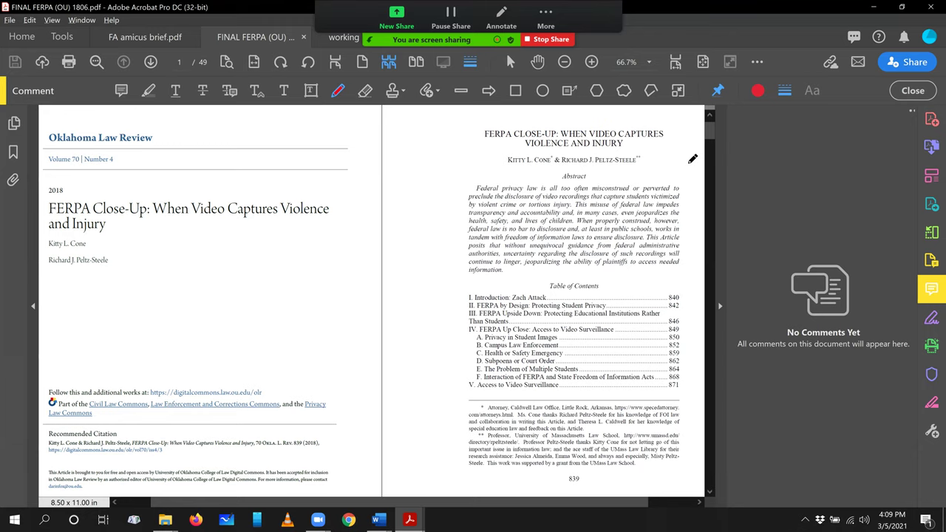
# - Draw a small red pencil loop beside 'I. Introduction' in the page 2 contents
pyautogui.scroll(-3, 692, 159)
pyautogui.scroll(-3, 692, 159)
pyautogui.scroll(-3, 693, 159)
pyautogui.scroll(2, 692, 159)
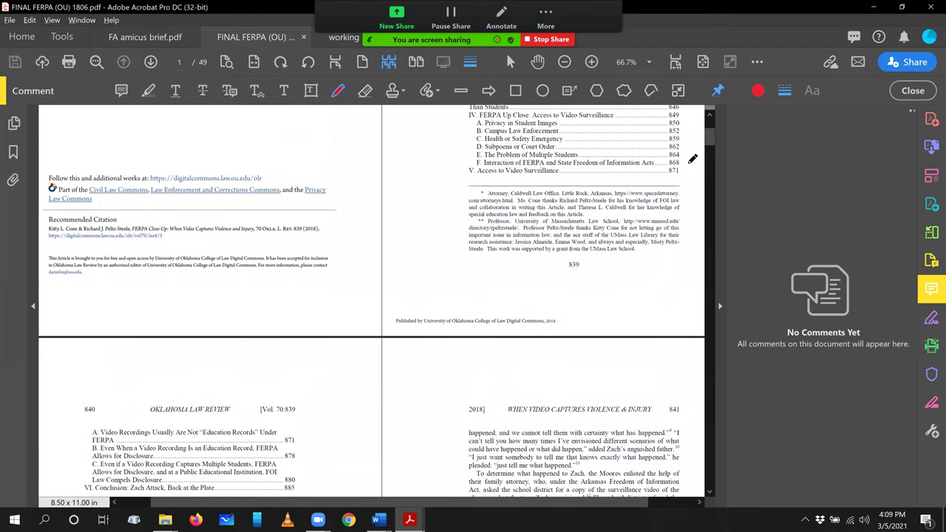
pyautogui.scroll(3, 693, 158)
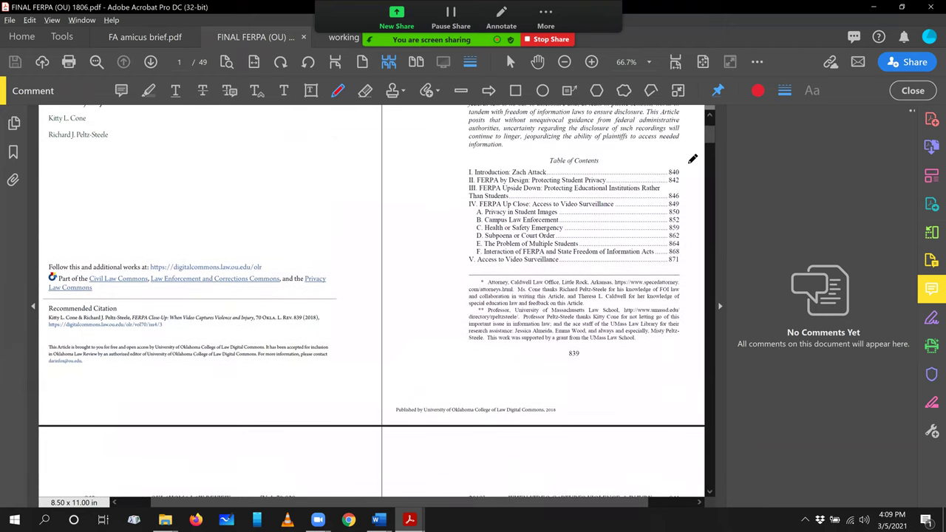
pyautogui.scroll(-1, 693, 159)
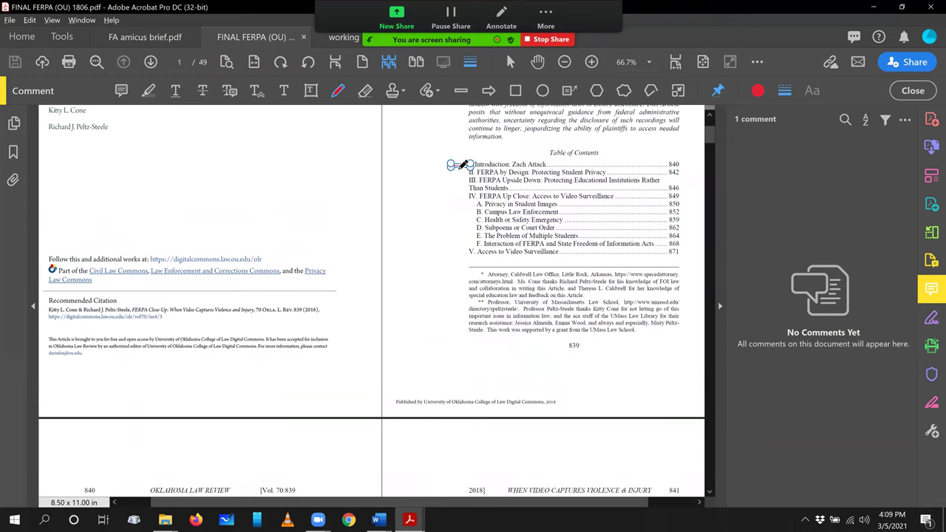
pyautogui.moveTo(454, 164); pyautogui.dragTo(449, 165)
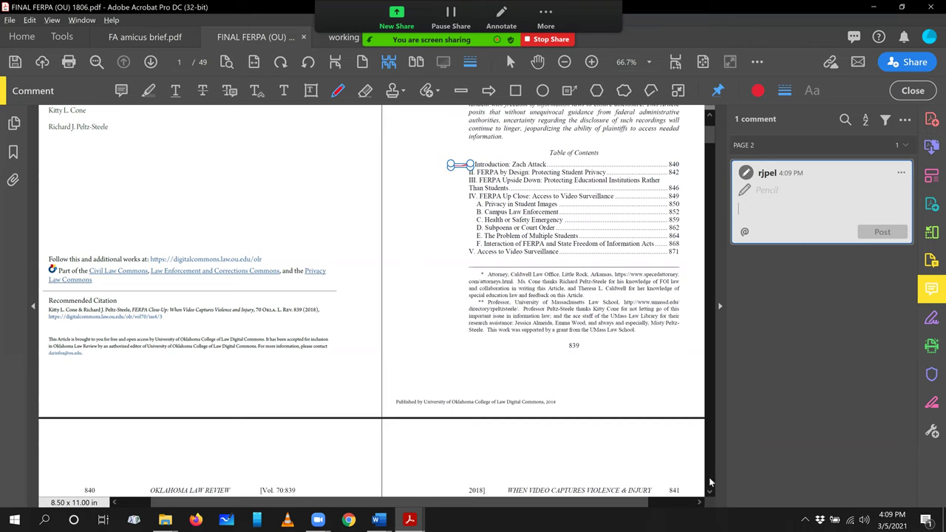
pyautogui.scroll(-3, 709, 489)
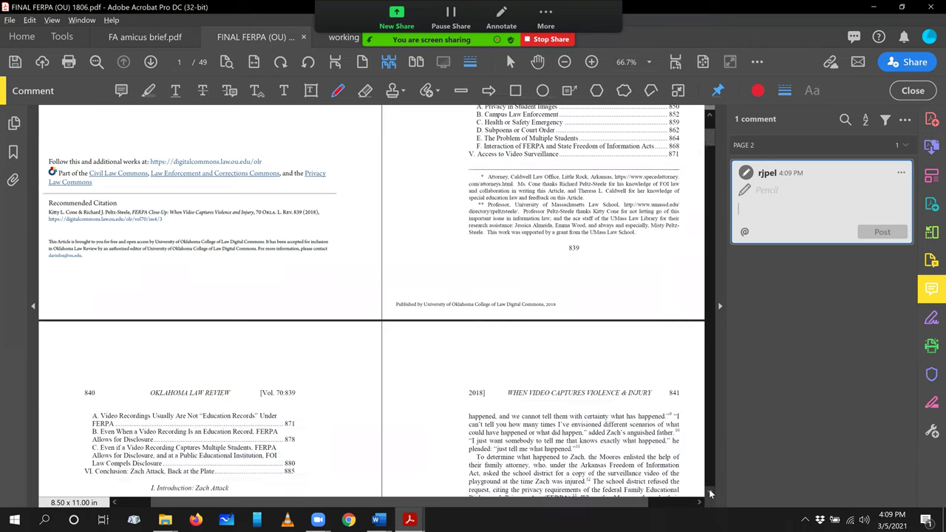
pyautogui.scroll(-15, 709, 493)
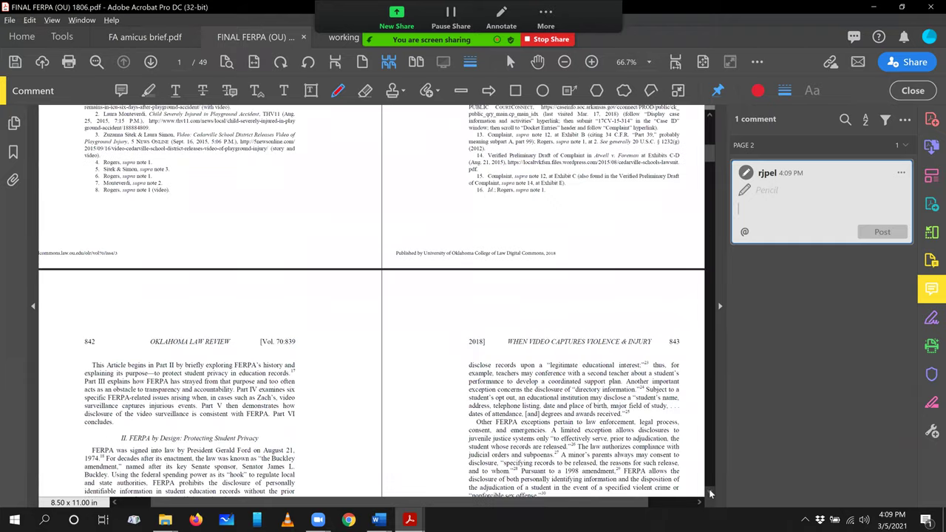
pyautogui.scroll(6, 710, 152)
pyautogui.scroll(8, 711, 152)
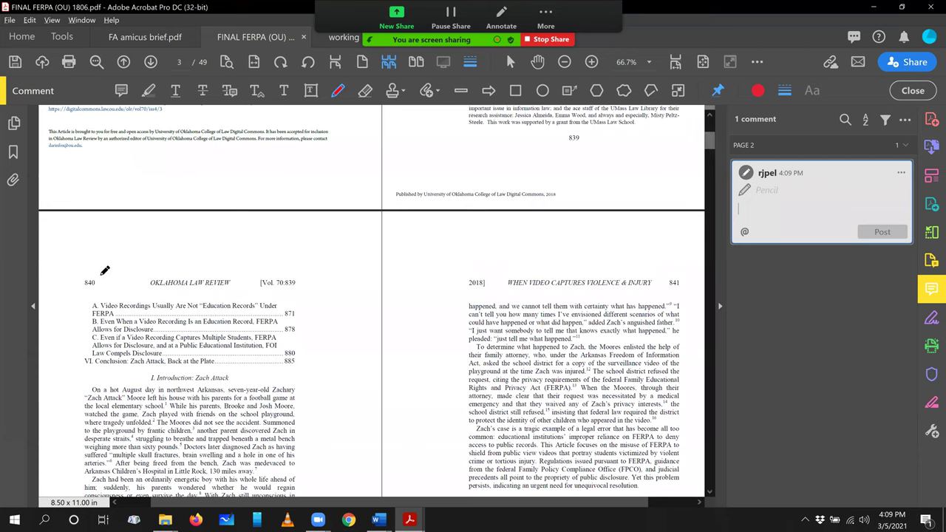
# - Circle 'VI. Conclusion' on page 840 and draw two curved red strokes below the page-1 title
pyautogui.moveTo(82, 359); pyautogui.dragTo(77, 362)
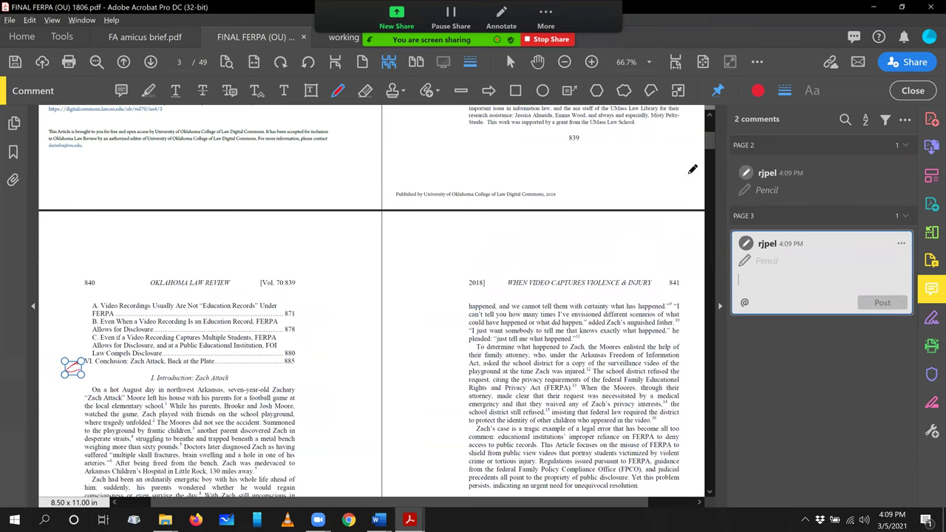
pyautogui.moveTo(708, 150); pyautogui.dragTo(708, 139)
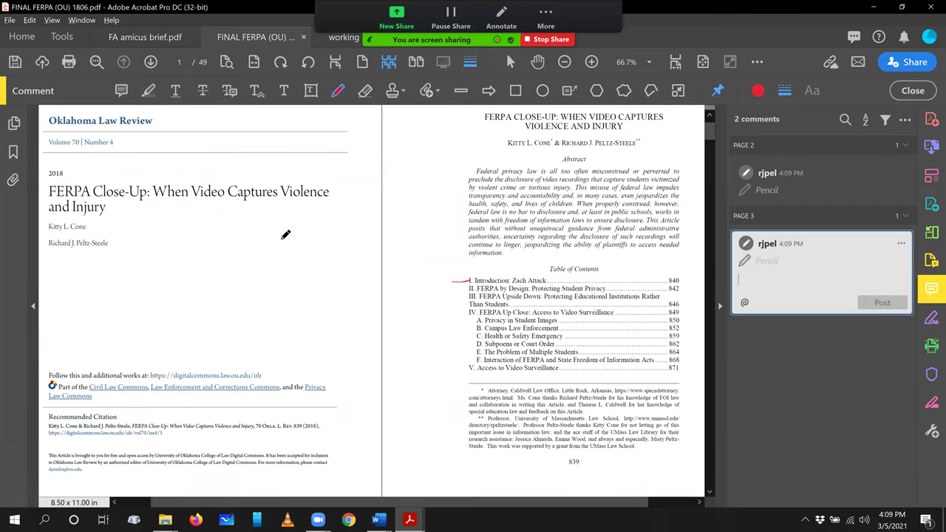
pyautogui.moveTo(246, 215)
pyautogui.mouseDown()
pyautogui.moveTo(213, 227)
pyautogui.moveTo(278, 287)
pyautogui.mouseUp()
pyautogui.moveTo(270, 200)
pyautogui.mouseDown()
pyautogui.moveTo(249, 308)
pyautogui.moveTo(302, 300)
pyautogui.moveTo(283, 284)
pyautogui.mouseUp()
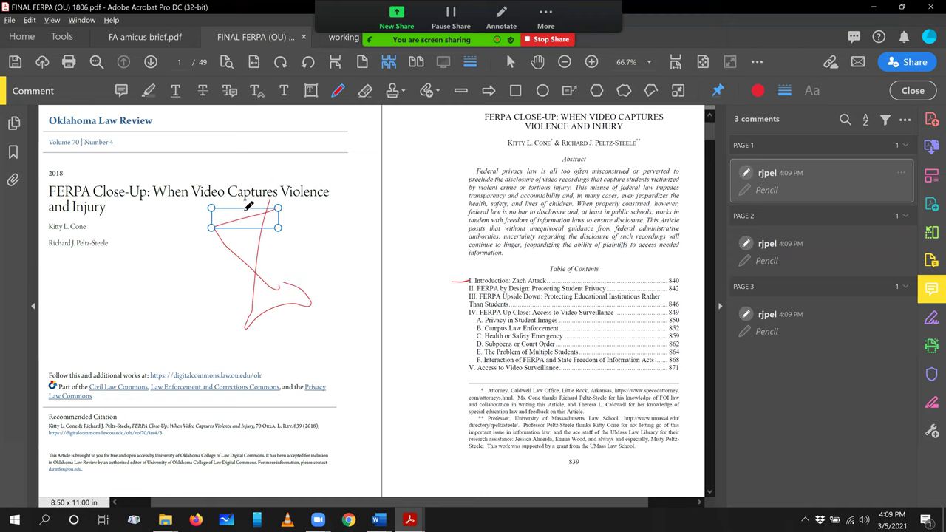
# - Add an oval loop, zig-zags and small scribbles around the title-page drawing
pyautogui.moveTo(249, 207)
pyautogui.mouseDown()
pyautogui.moveTo(278, 212)
pyautogui.moveTo(212, 241)
pyautogui.moveTo(288, 235)
pyautogui.mouseUp()
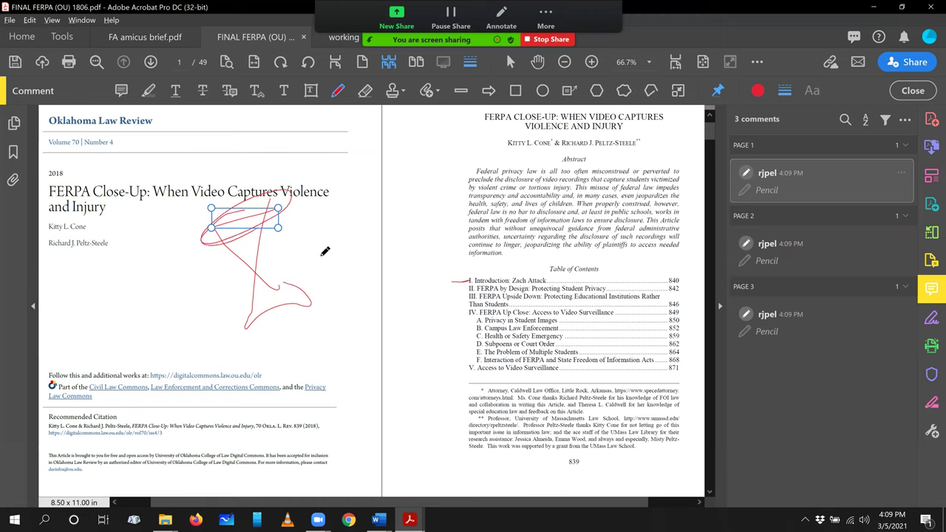
pyautogui.moveTo(222, 245)
pyautogui.mouseDown()
pyautogui.moveTo(254, 264)
pyautogui.moveTo(271, 226)
pyautogui.moveTo(248, 269)
pyautogui.moveTo(281, 260)
pyautogui.moveTo(274, 291)
pyautogui.moveTo(263, 282)
pyautogui.mouseUp()
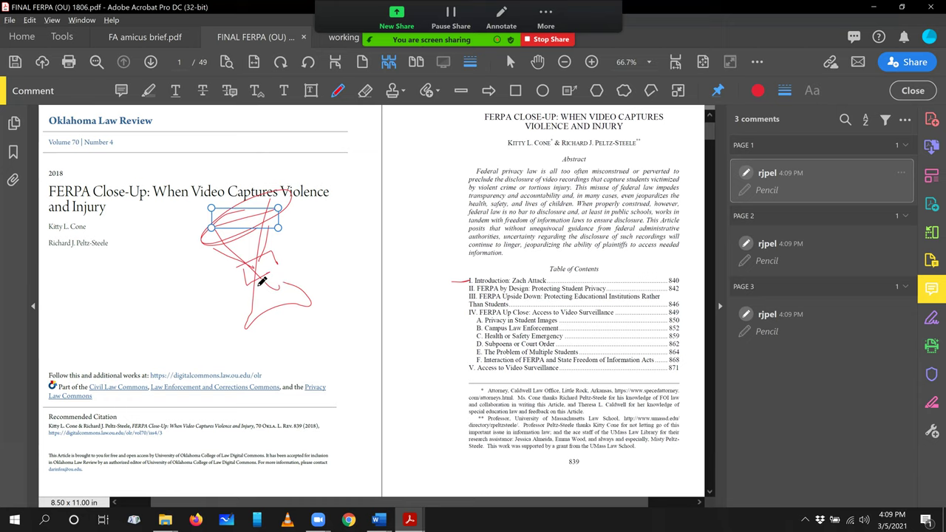
pyautogui.moveTo(260, 279)
pyautogui.mouseDown()
pyautogui.moveTo(244, 325)
pyautogui.moveTo(255, 288)
pyautogui.moveTo(245, 319)
pyautogui.moveTo(299, 289)
pyautogui.moveTo(294, 302)
pyautogui.mouseUp()
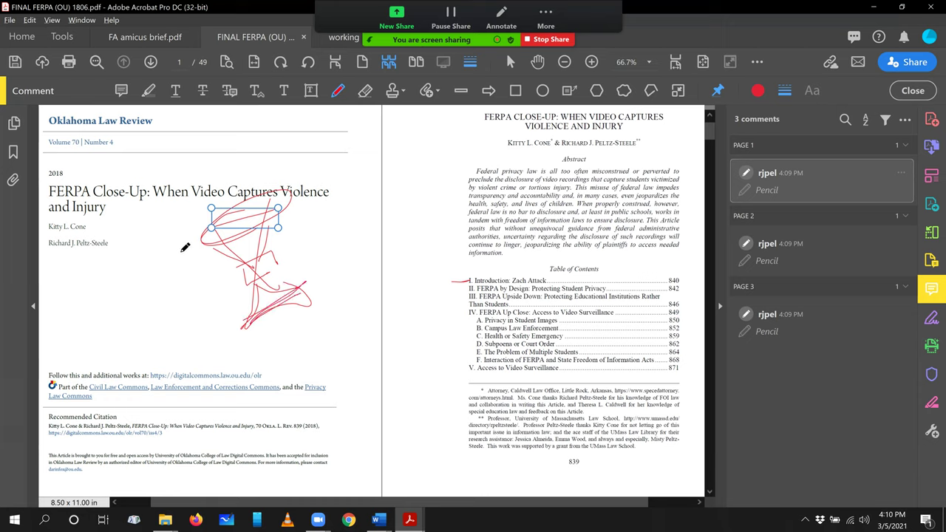
pyautogui.moveTo(179, 256); pyautogui.dragTo(198, 242)
pyautogui.moveTo(223, 337)
pyautogui.mouseDown()
pyautogui.moveTo(238, 329)
pyautogui.moveTo(226, 328)
pyautogui.mouseUp()
pyautogui.moveTo(262, 270)
pyautogui.mouseDown()
pyautogui.moveTo(244, 278)
pyautogui.moveTo(256, 269)
pyautogui.mouseUp()
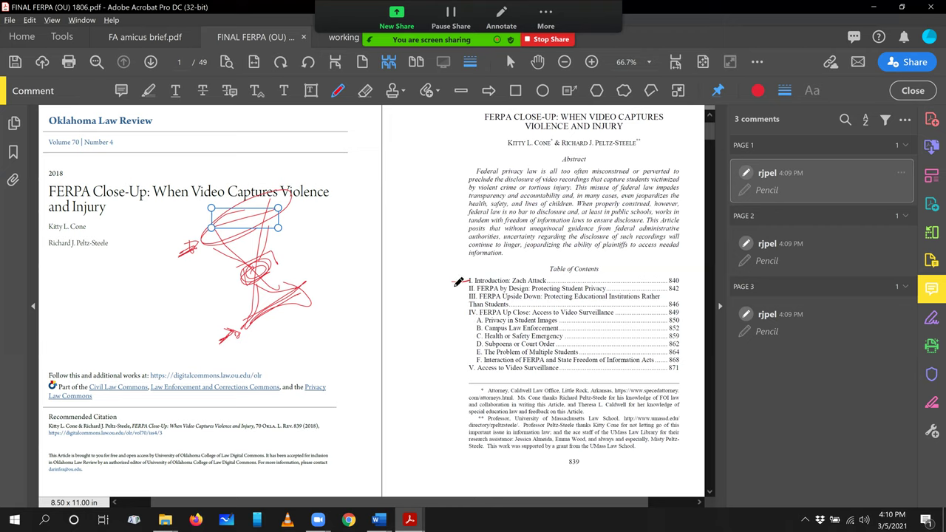
# - Draw a short horizontal red stroke left of the 'I. Introduction' contents entry
pyautogui.moveTo(455, 281); pyautogui.dragTo(469, 280)
pyautogui.moveTo(481, 291); pyautogui.dragTo(610, 289)
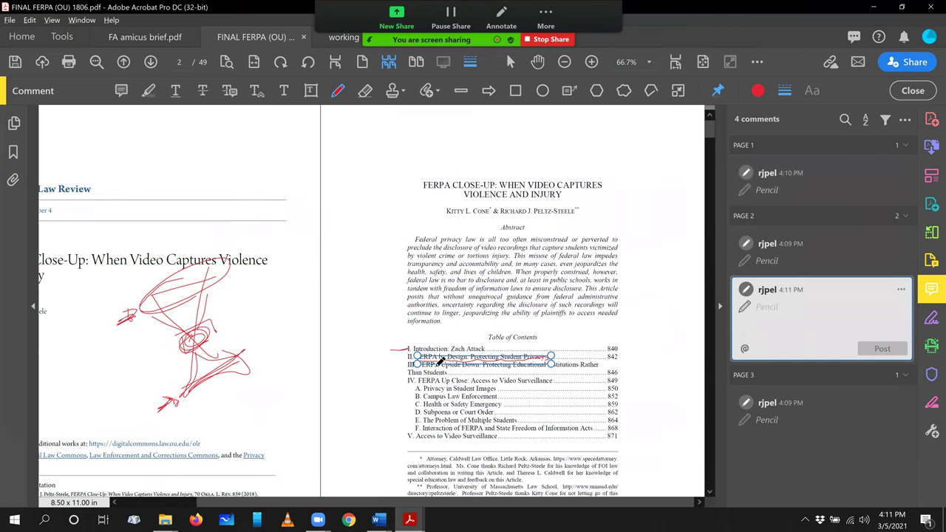
pyautogui.moveTo(423, 364); pyautogui.dragTo(597, 370)
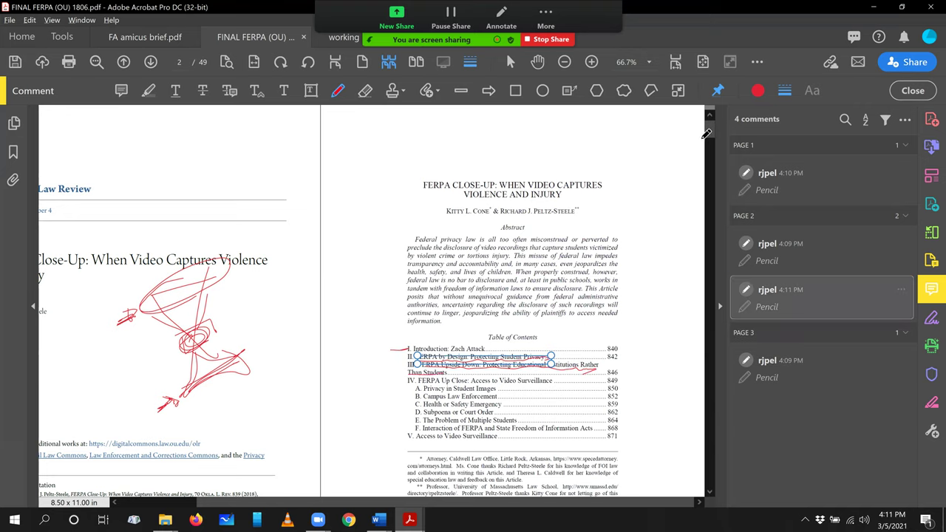
pyautogui.scroll(-3, 707, 134)
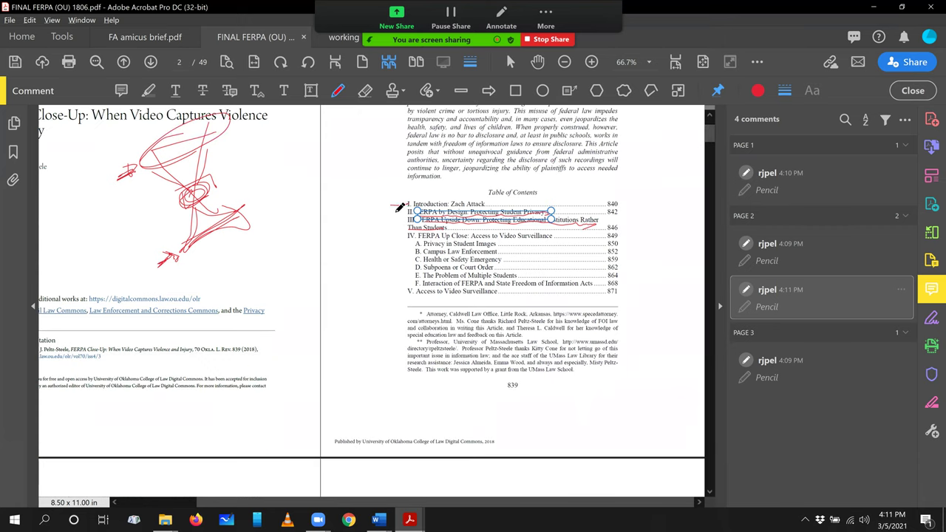
pyautogui.moveTo(403, 210)
pyautogui.mouseDown()
pyautogui.moveTo(385, 225)
pyautogui.moveTo(400, 233)
pyautogui.mouseUp()
pyautogui.moveTo(332, 242)
pyautogui.mouseDown()
pyautogui.moveTo(338, 218)
pyautogui.moveTo(333, 237)
pyautogui.mouseUp()
pyautogui.click(356, 196)
pyautogui.press('Delete')
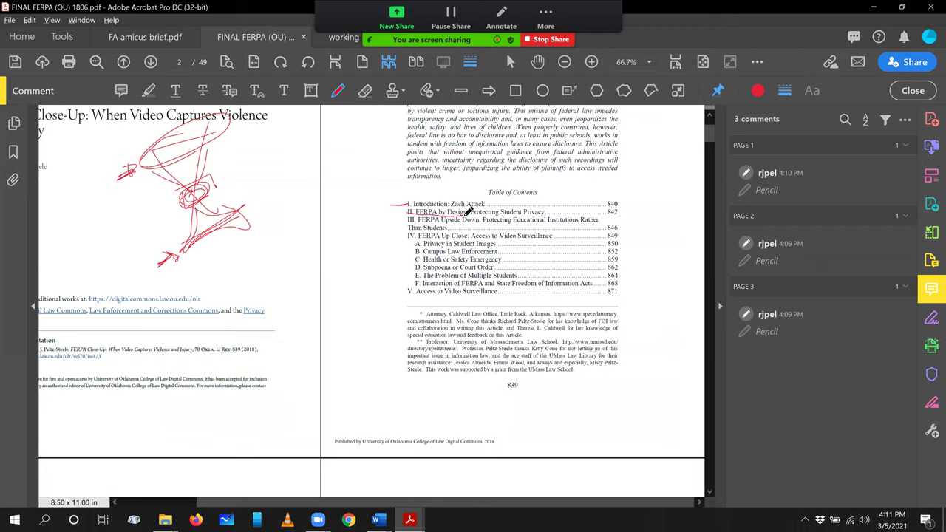
# - Underline contents entries II–III, point at FERPA by Design, bracket Part IV, and underline Video Surveillance
pyautogui.moveTo(470, 212); pyautogui.dragTo(408, 219)
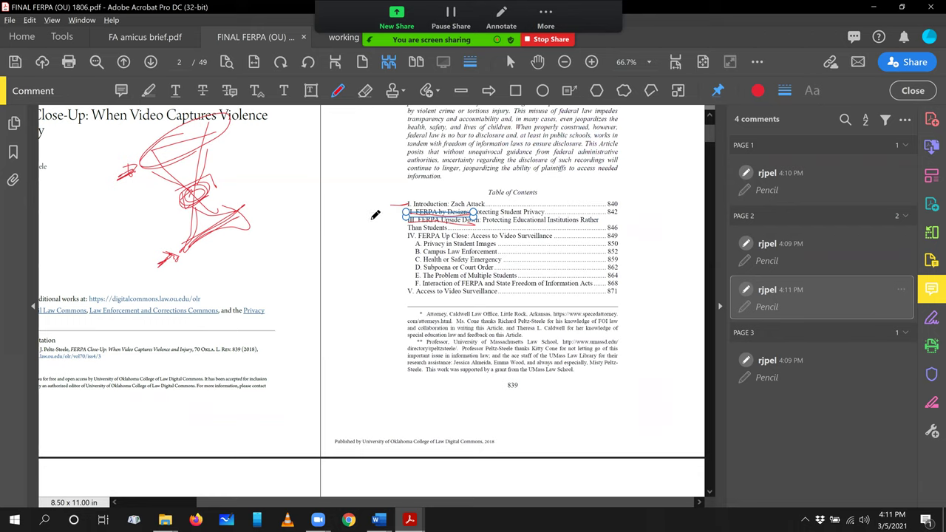
pyautogui.moveTo(372, 219); pyautogui.dragTo(397, 209)
pyautogui.moveTo(349, 216); pyautogui.dragTo(347, 252)
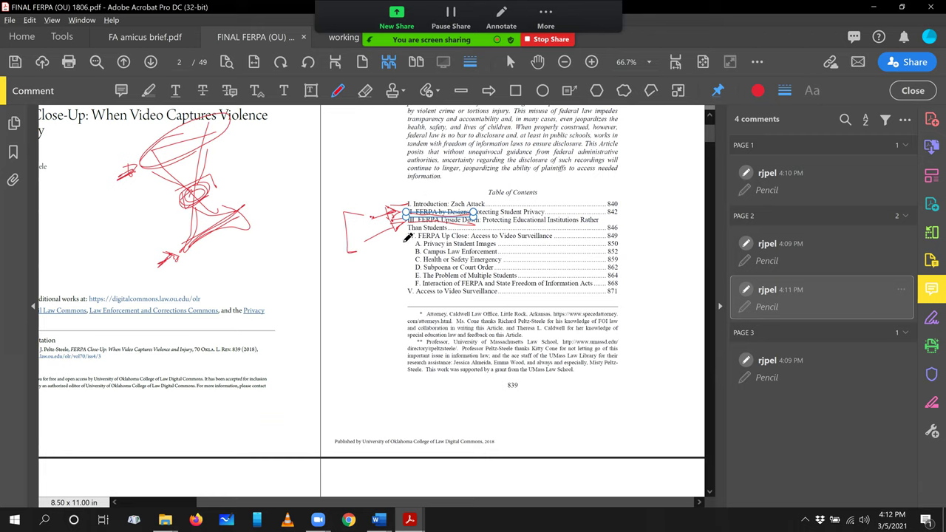
pyautogui.moveTo(404, 236); pyautogui.dragTo(392, 311)
pyautogui.moveTo(500, 239); pyautogui.dragTo(551, 240)
pyautogui.moveTo(433, 228)
pyautogui.mouseDown()
pyautogui.moveTo(416, 238)
pyautogui.moveTo(431, 246)
pyautogui.moveTo(430, 233)
pyautogui.mouseUp()
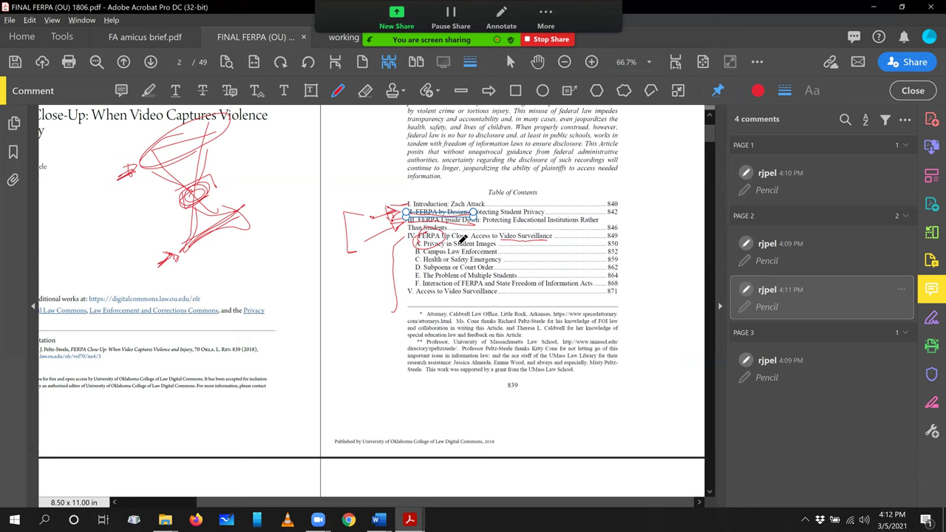
# - Draw a vertical line down the Part IV subsections and marks beside Campus Law Enforcement and Part V
pyautogui.moveTo(459, 236); pyautogui.dragTo(458, 285)
pyautogui.moveTo(418, 293)
pyautogui.mouseDown()
pyautogui.moveTo(436, 295)
pyautogui.moveTo(422, 306)
pyautogui.mouseUp()
pyautogui.moveTo(432, 296); pyautogui.dragTo(436, 298)
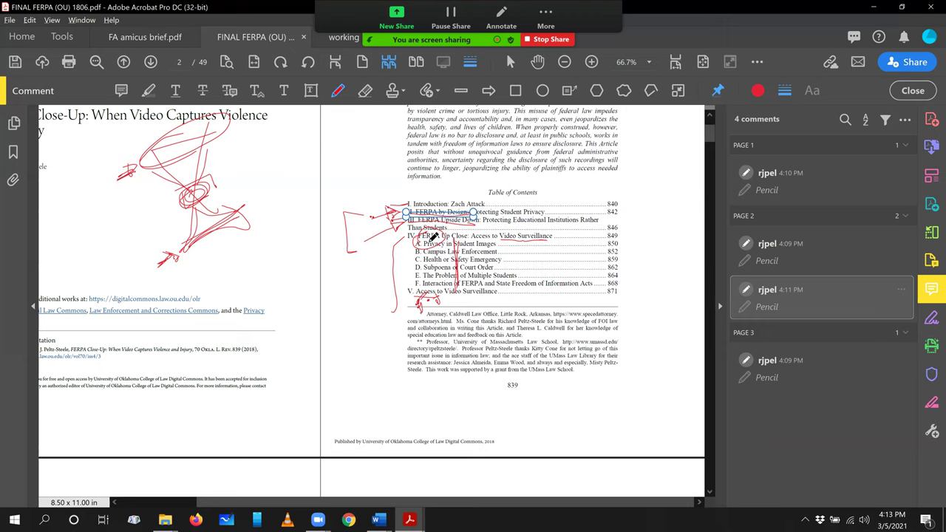
pyautogui.moveTo(393, 259)
pyautogui.mouseDown()
pyautogui.moveTo(403, 257)
pyautogui.moveTo(398, 267)
pyautogui.mouseUp()
pyautogui.moveTo(395, 303); pyautogui.dragTo(392, 319)
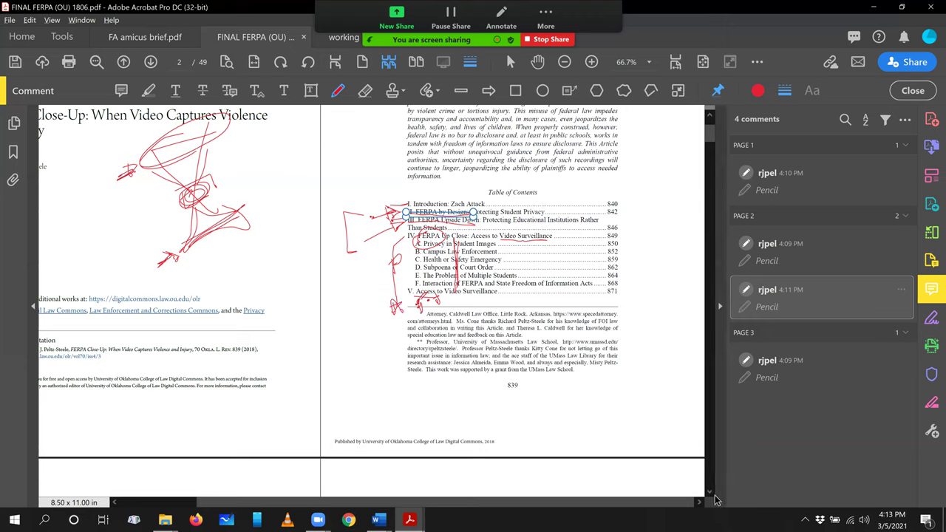
pyautogui.scroll(-3, 714, 499)
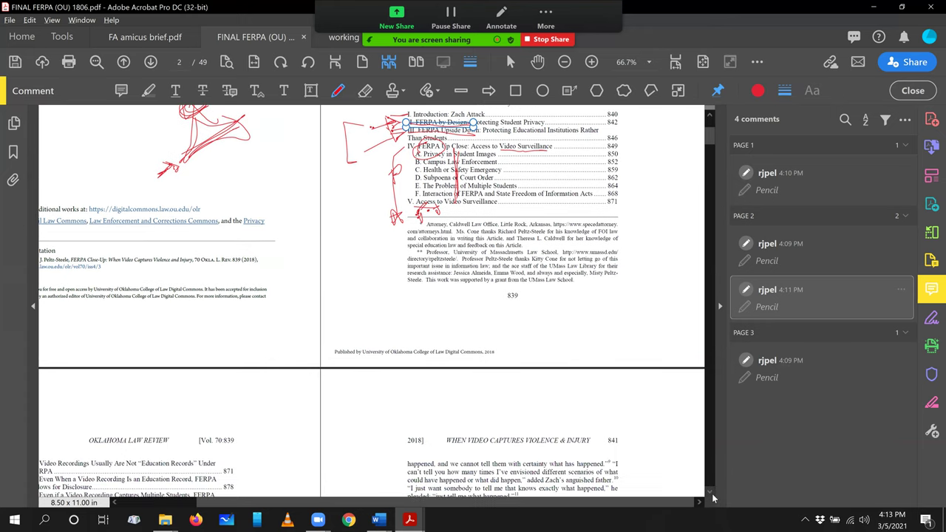
pyautogui.scroll(-5, 714, 500)
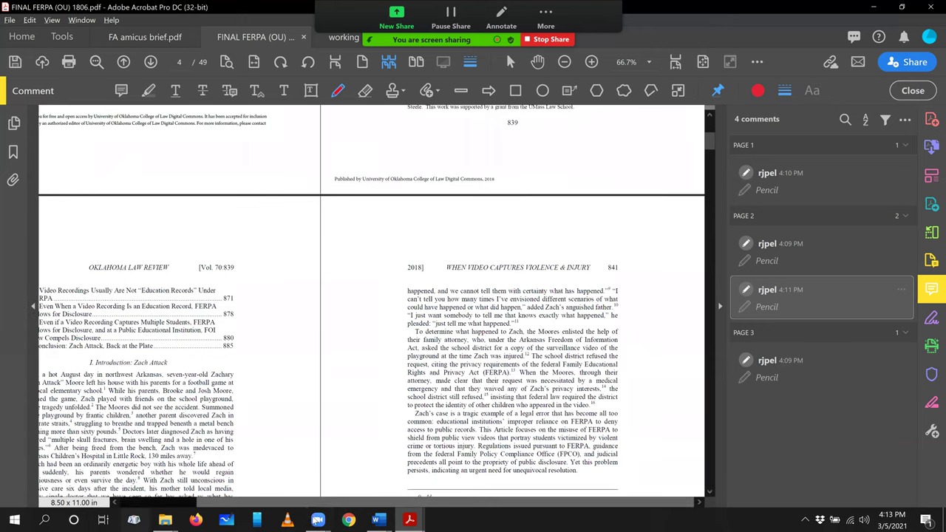
pyautogui.moveTo(310, 505); pyautogui.dragTo(272, 506)
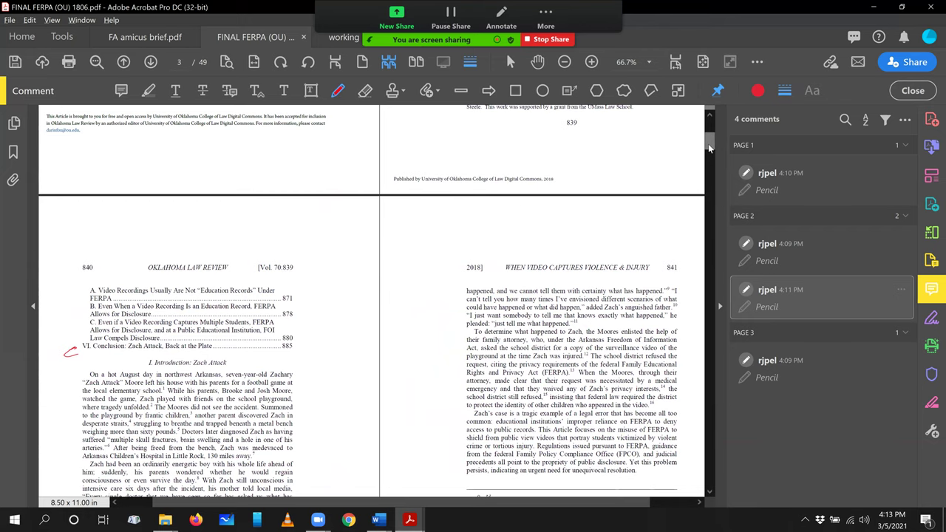
pyautogui.scroll(5, 708, 148)
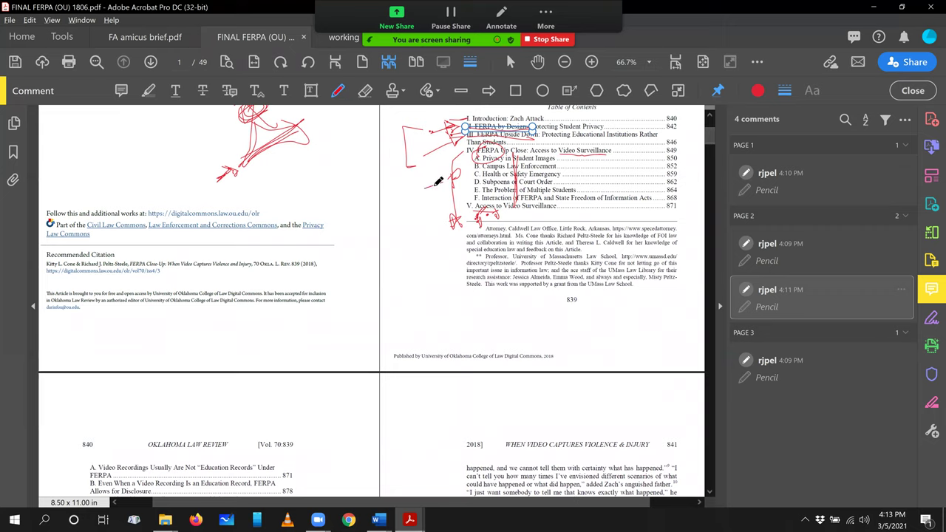
# - Write red I and R labels with a dash and bracket beside the title-page contents
pyautogui.moveTo(426, 188)
pyautogui.mouseDown()
pyautogui.moveTo(441, 181)
pyautogui.moveTo(403, 202)
pyautogui.moveTo(409, 190)
pyautogui.moveTo(415, 201)
pyautogui.mouseUp()
pyautogui.moveTo(386, 114)
pyautogui.mouseDown()
pyautogui.moveTo(399, 114)
pyautogui.moveTo(393, 125)
pyautogui.mouseUp()
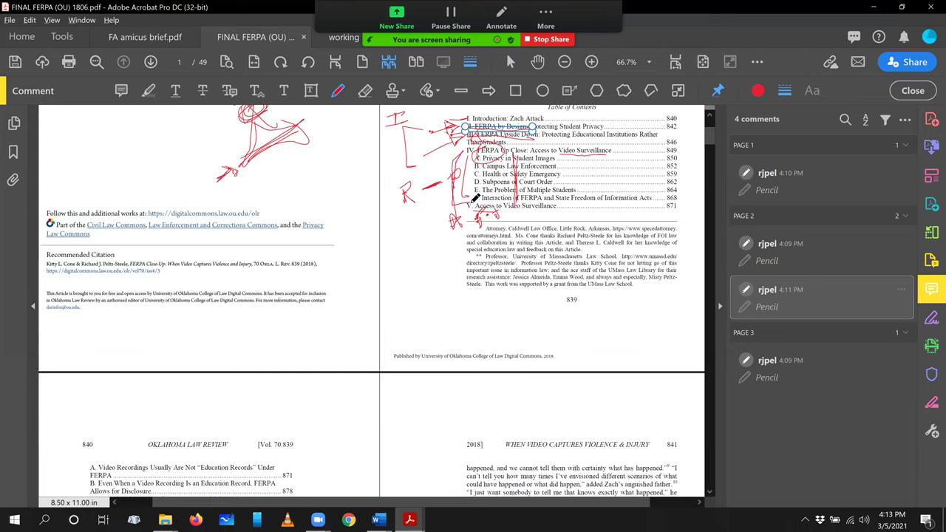
pyautogui.moveTo(402, 215); pyautogui.dragTo(423, 213)
pyautogui.moveTo(384, 169)
pyautogui.mouseDown()
pyautogui.moveTo(400, 158)
pyautogui.moveTo(405, 204)
pyautogui.mouseUp()
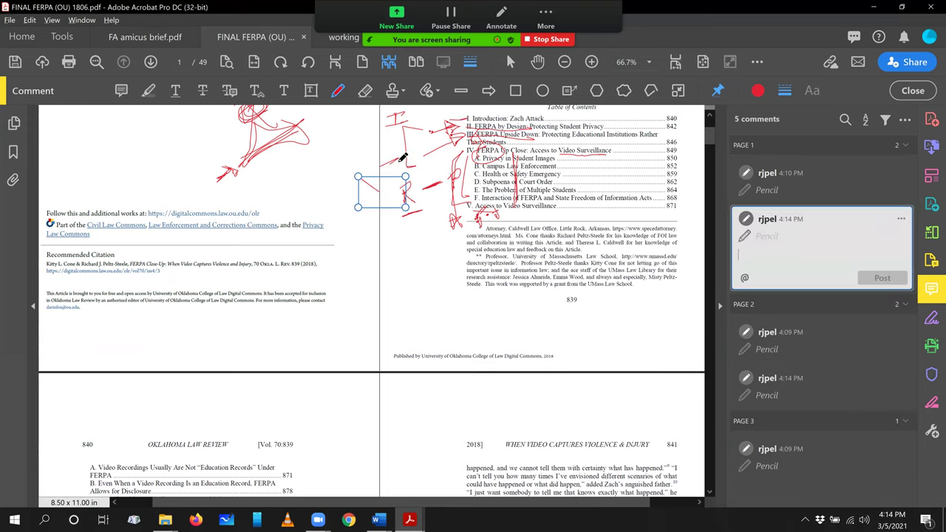
pyautogui.moveTo(398, 161); pyautogui.dragTo(397, 208)
# - Move down through the document toward the page 840 contents
pyautogui.scroll(5, 398, 208)
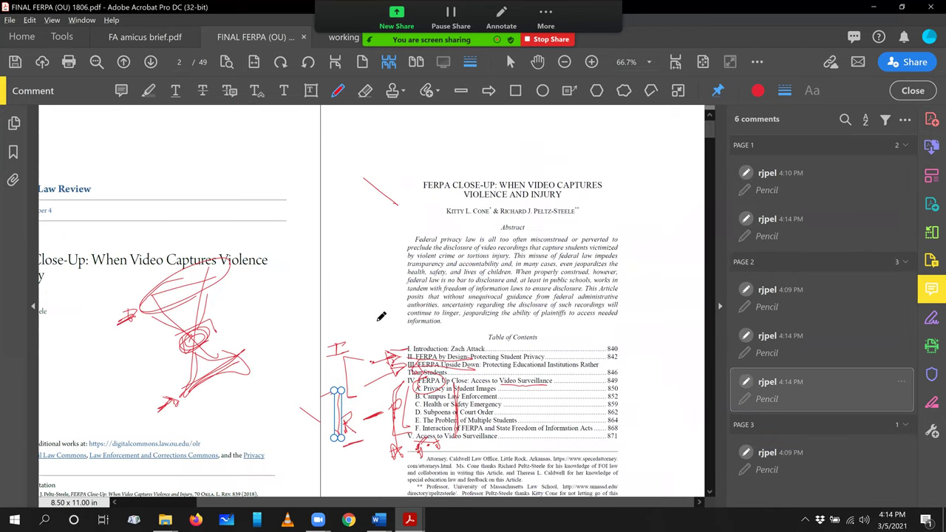
pyautogui.click(326, 406)
pyautogui.scroll(-5, 710, 144)
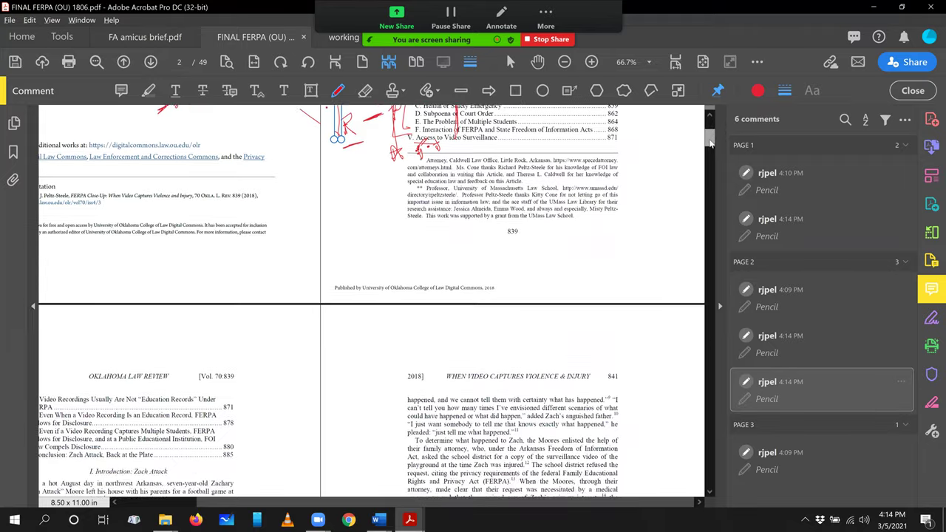
pyautogui.scroll(1, 709, 144)
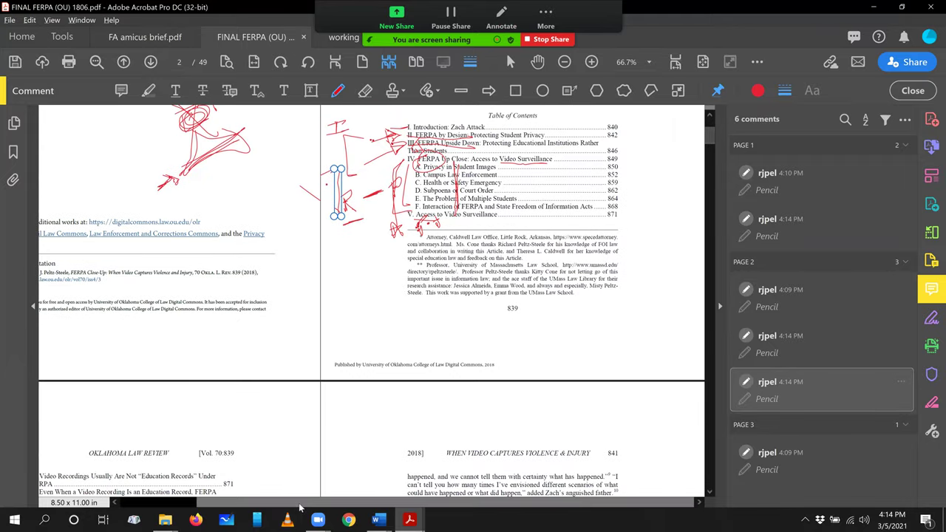
pyautogui.moveTo(299, 507); pyautogui.dragTo(229, 509)
# - Bracket page 840 contents entries A–C, label them A, and extend the Conclusion mark
pyautogui.scroll(-2, 712, 142)
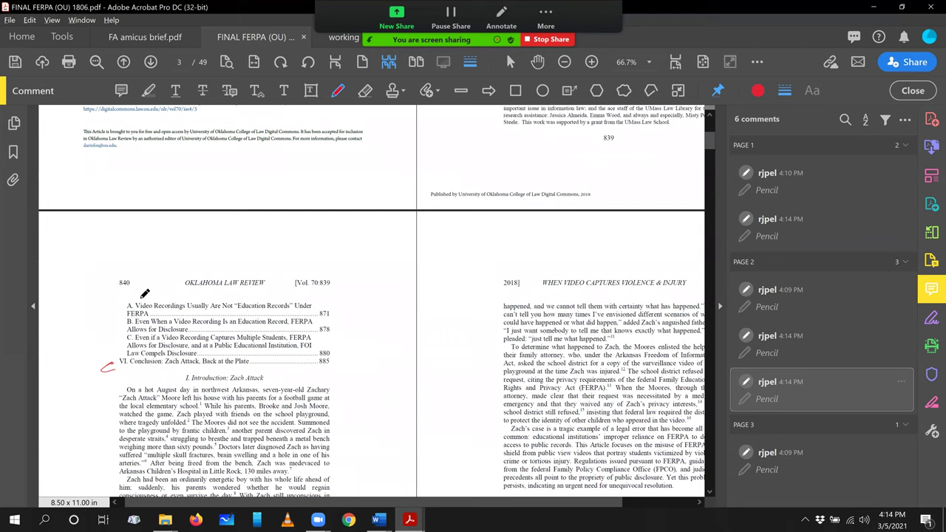
pyautogui.moveTo(136, 295)
pyautogui.mouseDown()
pyautogui.moveTo(122, 298)
pyautogui.moveTo(122, 352)
pyautogui.mouseUp()
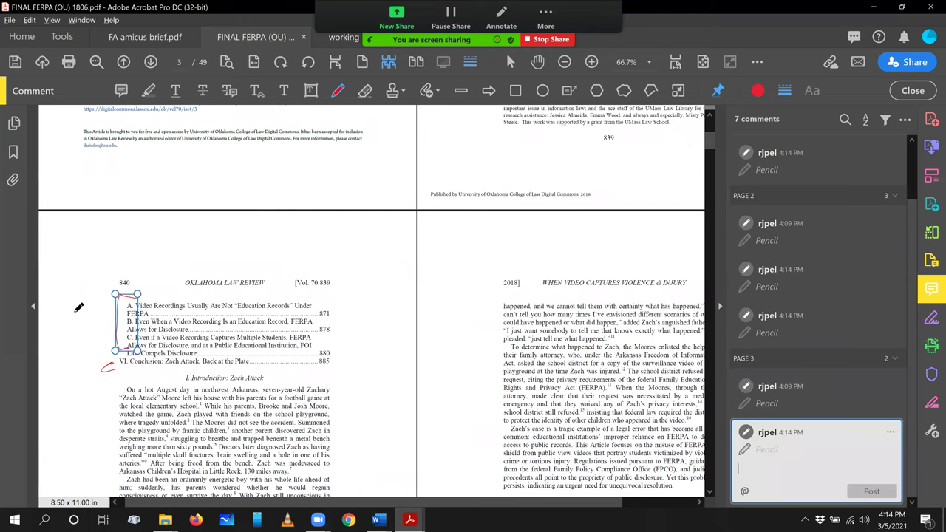
pyautogui.moveTo(79, 309)
pyautogui.mouseDown()
pyautogui.moveTo(92, 322)
pyautogui.moveTo(94, 315)
pyautogui.mouseUp()
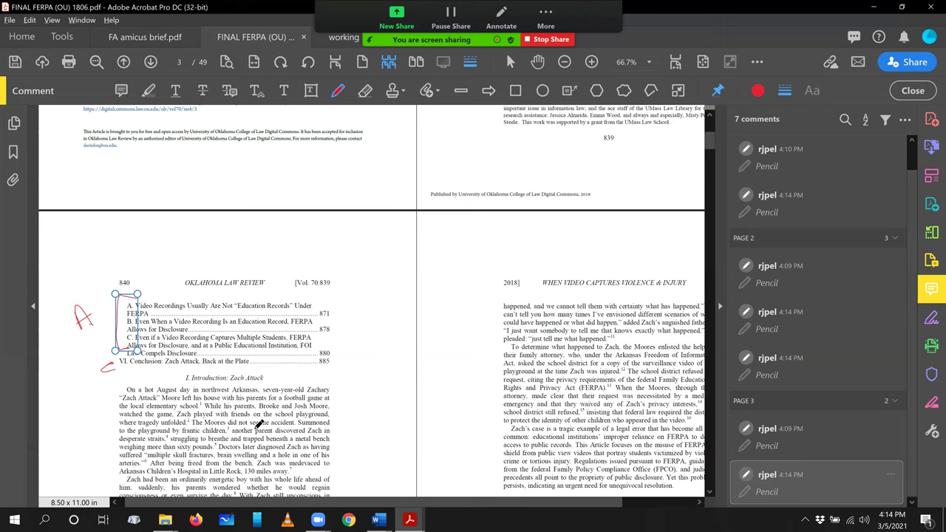
pyautogui.moveTo(92, 365); pyautogui.dragTo(102, 371)
# - Draw a small red bracket beside the abstract and a long one in the contents' right margin
pyautogui.scroll(5, 687, 172)
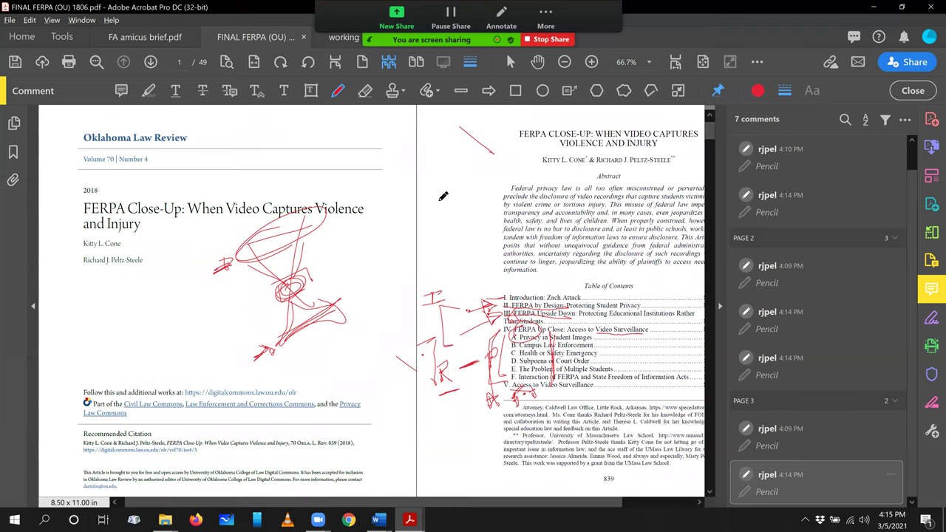
pyautogui.moveTo(442, 191); pyautogui.dragTo(438, 209)
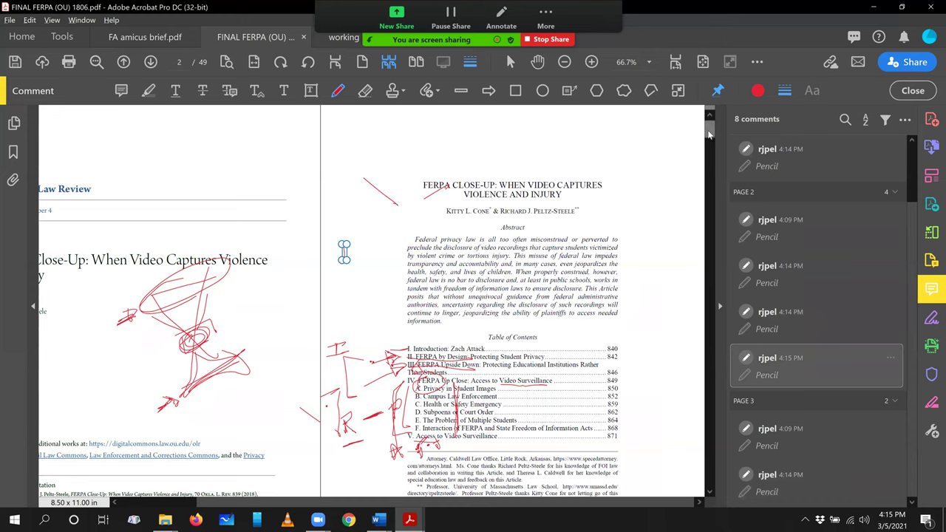
pyautogui.moveTo(709, 133)
pyautogui.mouseDown()
pyautogui.moveTo(705, 146)
pyautogui.moveTo(708, 130)
pyautogui.mouseUp()
pyautogui.moveTo(625, 341)
pyautogui.mouseDown()
pyautogui.moveTo(641, 414)
pyautogui.moveTo(638, 466)
pyautogui.mouseUp()
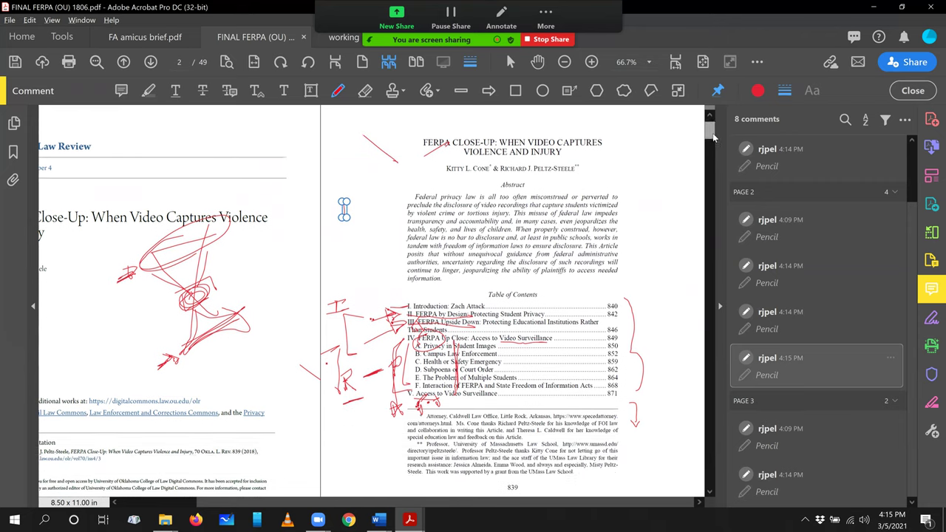
pyautogui.moveTo(713, 135); pyautogui.dragTo(713, 148)
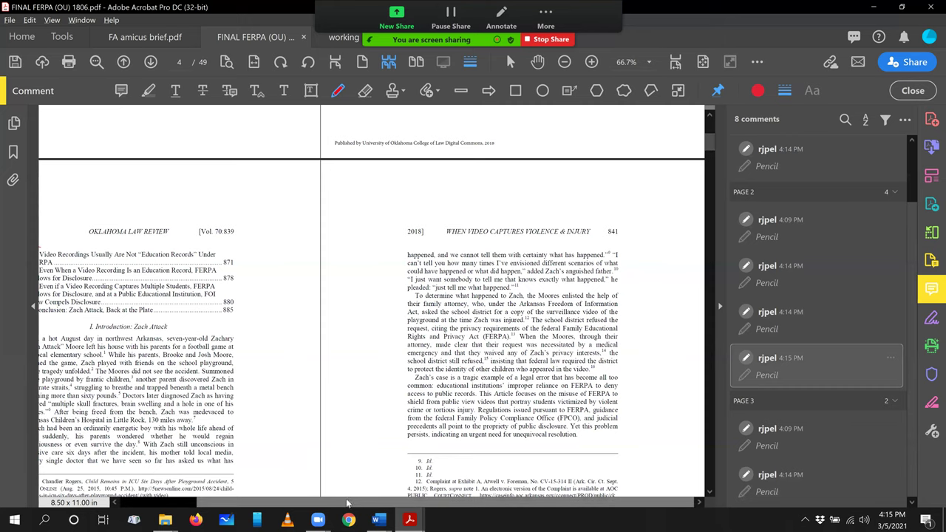
# - Draw a red bracket beside the Introduction's first paragraph and circle its opening words
pyautogui.moveTo(349, 503); pyautogui.dragTo(303, 508)
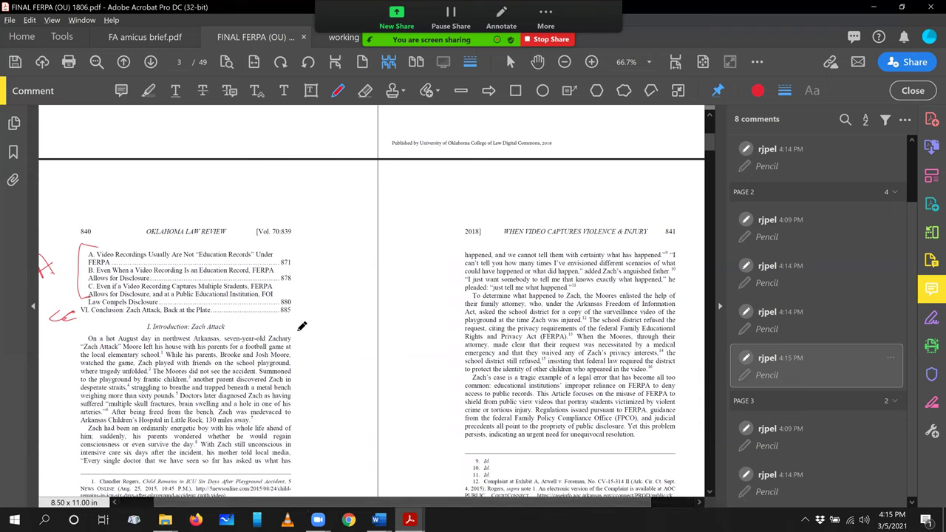
pyautogui.moveTo(294, 325)
pyautogui.mouseDown()
pyautogui.moveTo(319, 325)
pyautogui.moveTo(307, 434)
pyautogui.mouseUp()
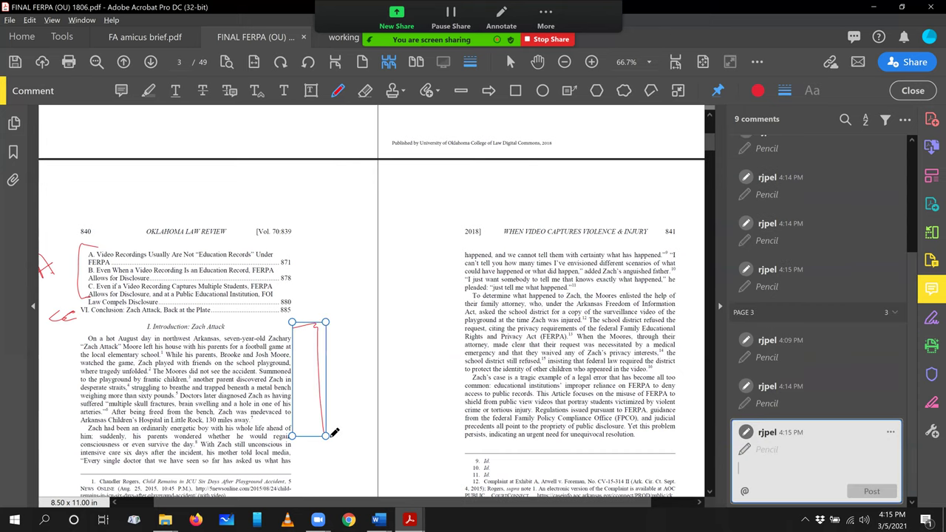
pyautogui.click(343, 319)
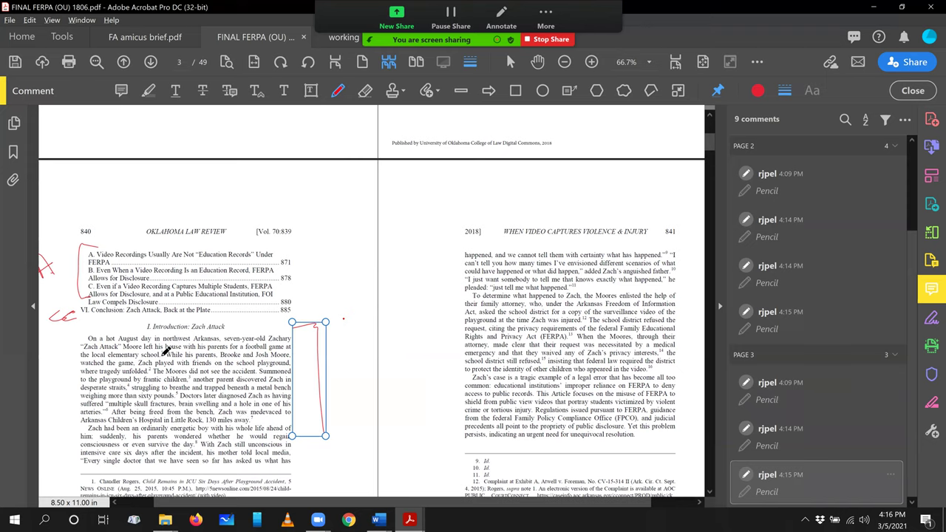
pyautogui.moveTo(101, 341)
pyautogui.mouseDown()
pyautogui.moveTo(102, 362)
pyautogui.moveTo(71, 344)
pyautogui.mouseUp()
# - Bracket page 841's second paragraph and underline phrases like 'Privacy Act (FERPA)' and 'This Article focuses on'
pyautogui.moveTo(470, 293)
pyautogui.mouseDown()
pyautogui.moveTo(449, 329)
pyautogui.moveTo(467, 354)
pyautogui.mouseUp()
pyautogui.moveTo(410, 224); pyautogui.dragTo(517, 214)
pyautogui.moveTo(427, 297); pyautogui.dragTo(534, 284)
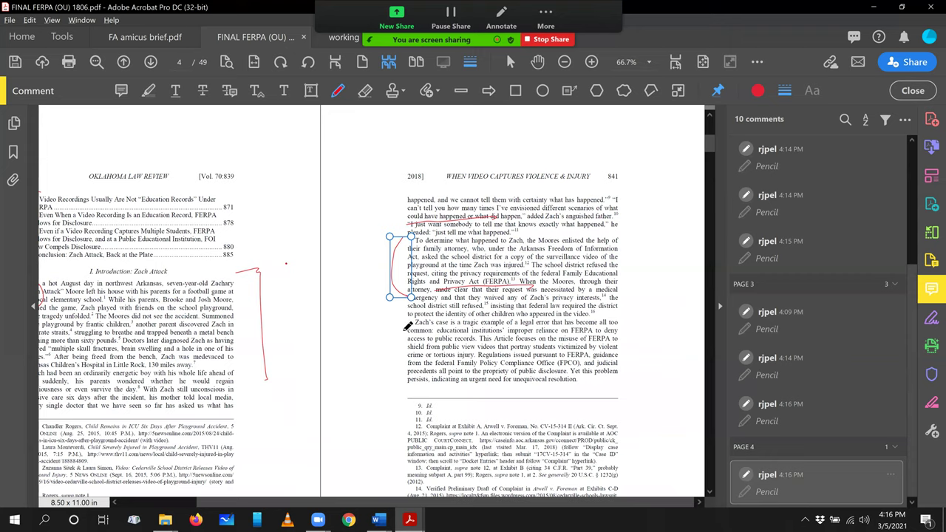
pyautogui.moveTo(411, 328); pyautogui.dragTo(625, 322)
pyautogui.moveTo(410, 334); pyautogui.dragTo(604, 331)
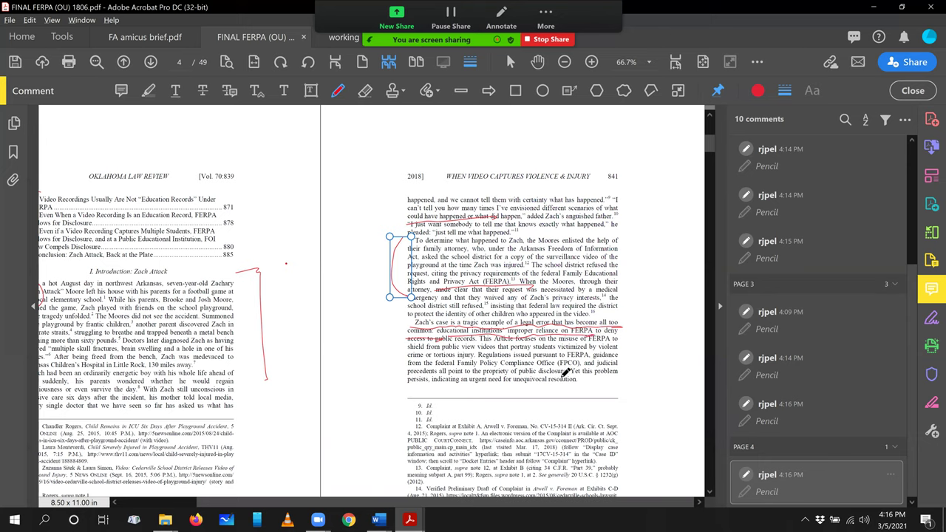
pyautogui.moveTo(494, 340); pyautogui.dragTo(576, 340)
# - Draw a line into the right margin, a small loop, and a V-shaped margin mark
pyautogui.moveTo(614, 252)
pyautogui.mouseDown()
pyautogui.moveTo(681, 247)
pyautogui.moveTo(626, 276)
pyautogui.moveTo(645, 314)
pyautogui.moveTo(674, 251)
pyautogui.mouseUp()
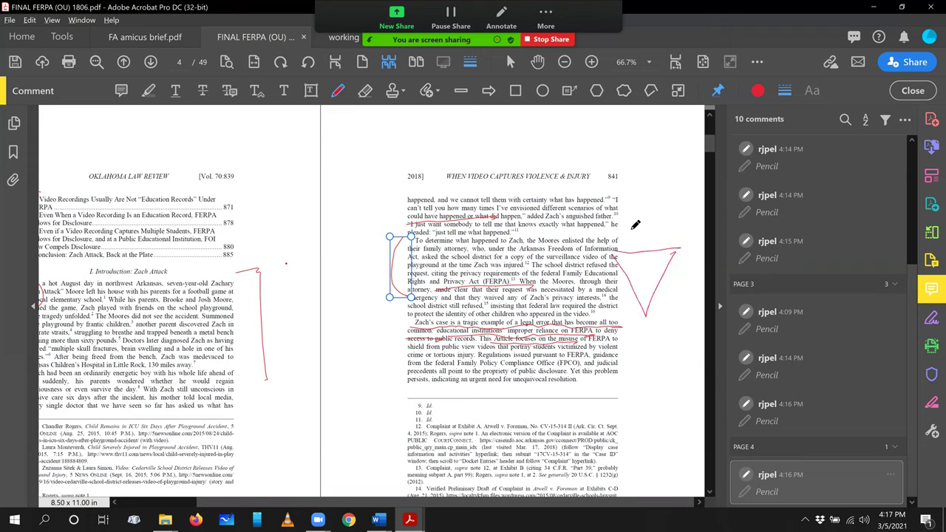
pyautogui.moveTo(641, 222); pyautogui.dragTo(637, 235)
pyautogui.moveTo(647, 318); pyautogui.dragTo(639, 335)
# - Bracket page 842's first paragraph and circle its Part II through Part VI references
pyautogui.moveTo(709, 149); pyautogui.dragTo(710, 158)
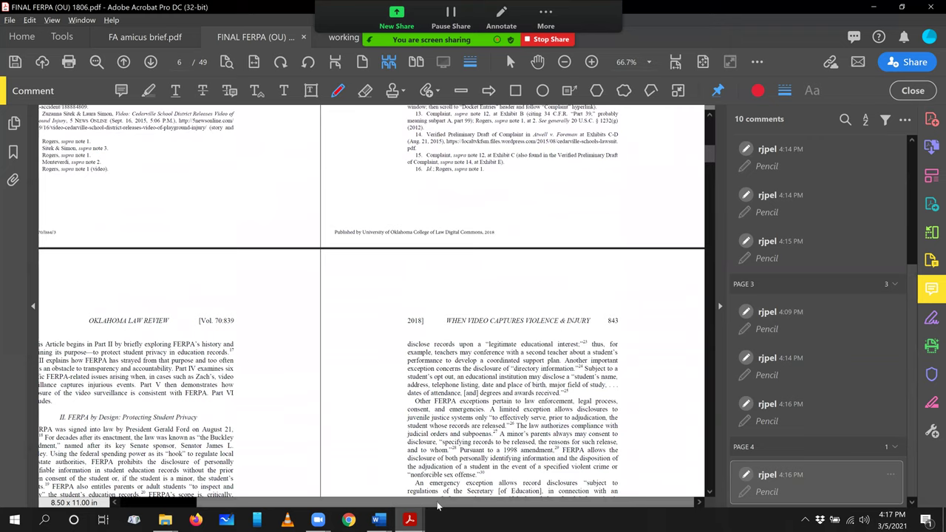
pyautogui.moveTo(451, 503); pyautogui.dragTo(397, 508)
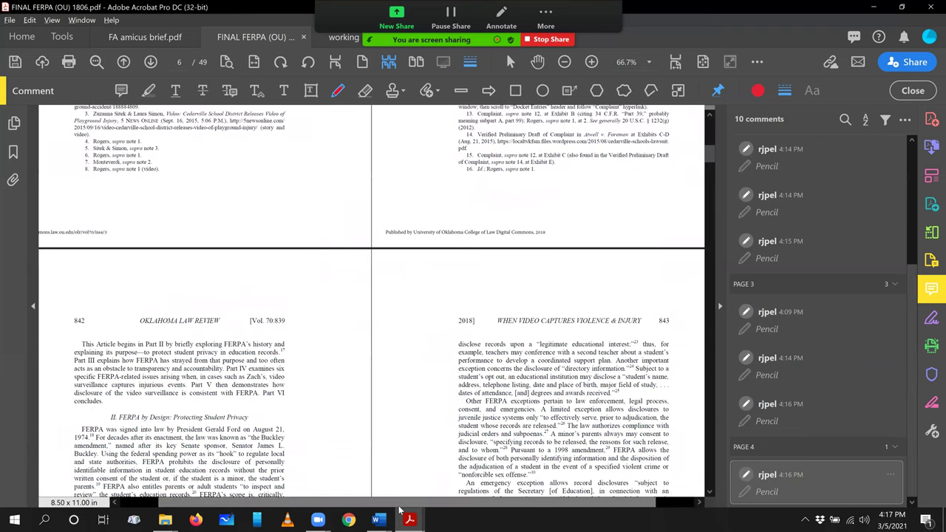
pyautogui.moveTo(81, 337)
pyautogui.mouseDown()
pyautogui.moveTo(63, 370)
pyautogui.moveTo(82, 412)
pyautogui.mouseUp()
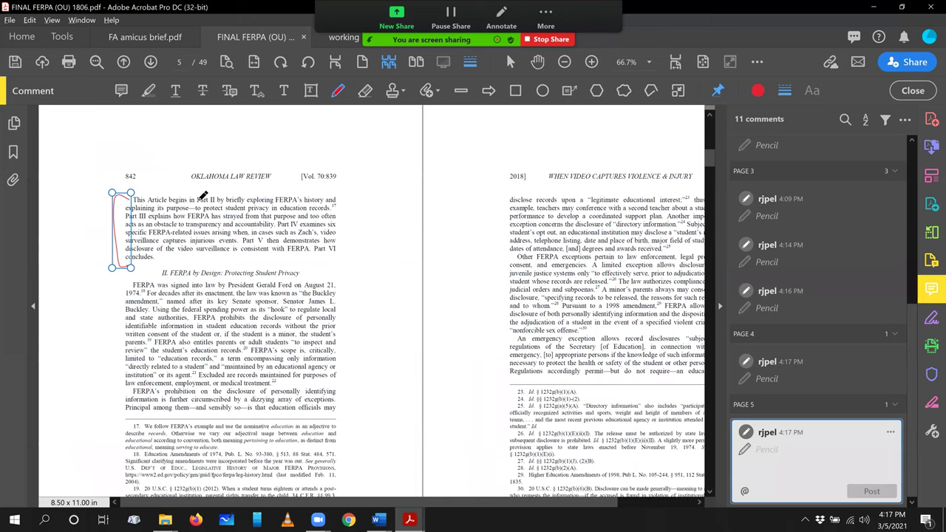
pyautogui.moveTo(203, 194)
pyautogui.mouseDown()
pyautogui.moveTo(181, 197)
pyautogui.moveTo(207, 206)
pyautogui.moveTo(188, 186)
pyautogui.moveTo(194, 201)
pyautogui.mouseUp()
pyautogui.moveTo(132, 215); pyautogui.dragTo(134, 204)
pyautogui.moveTo(308, 222)
pyautogui.mouseDown()
pyautogui.moveTo(285, 224)
pyautogui.moveTo(334, 220)
pyautogui.moveTo(299, 222)
pyautogui.moveTo(260, 252)
pyautogui.moveTo(256, 237)
pyautogui.mouseUp()
pyautogui.moveTo(336, 252)
pyautogui.mouseDown()
pyautogui.moveTo(127, 257)
pyautogui.moveTo(160, 266)
pyautogui.mouseUp()
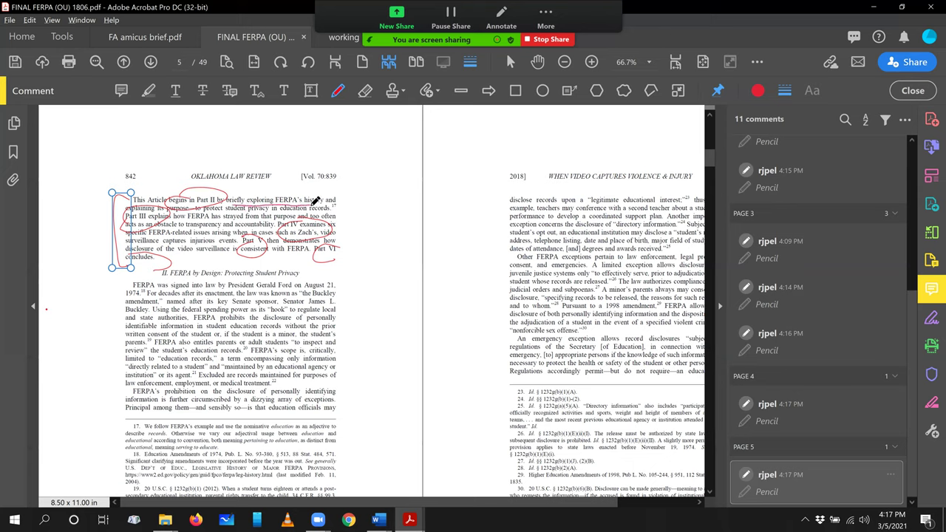
# - Circle the II numeral and 1974, underline the Part II heading through Privacy, and bracket the paragraph's right side
pyautogui.moveTo(176, 257)
pyautogui.mouseDown()
pyautogui.moveTo(170, 279)
pyautogui.moveTo(198, 289)
pyautogui.moveTo(313, 288)
pyautogui.mouseUp()
pyautogui.moveTo(138, 295); pyautogui.dragTo(127, 295)
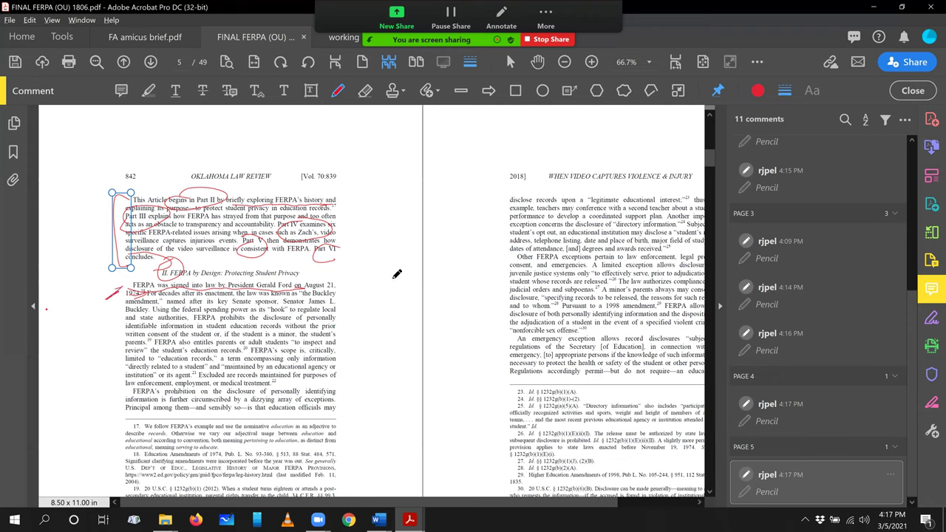
pyautogui.moveTo(299, 273); pyautogui.dragTo(357, 270)
pyautogui.moveTo(292, 276); pyautogui.dragTo(357, 275)
pyautogui.moveTo(347, 195)
pyautogui.mouseDown()
pyautogui.moveTo(362, 224)
pyautogui.moveTo(354, 253)
pyautogui.moveTo(389, 248)
pyautogui.moveTo(378, 275)
pyautogui.mouseUp()
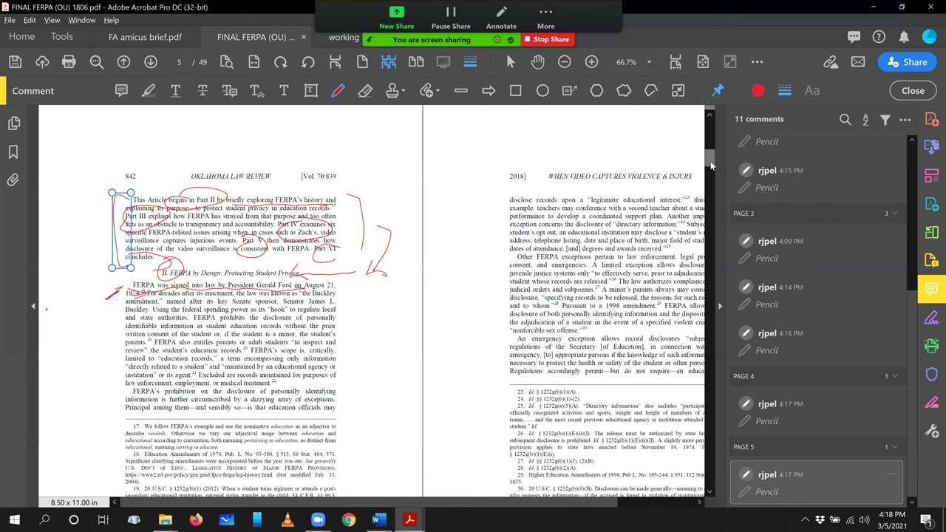
pyautogui.moveTo(710, 166); pyautogui.dragTo(709, 196)
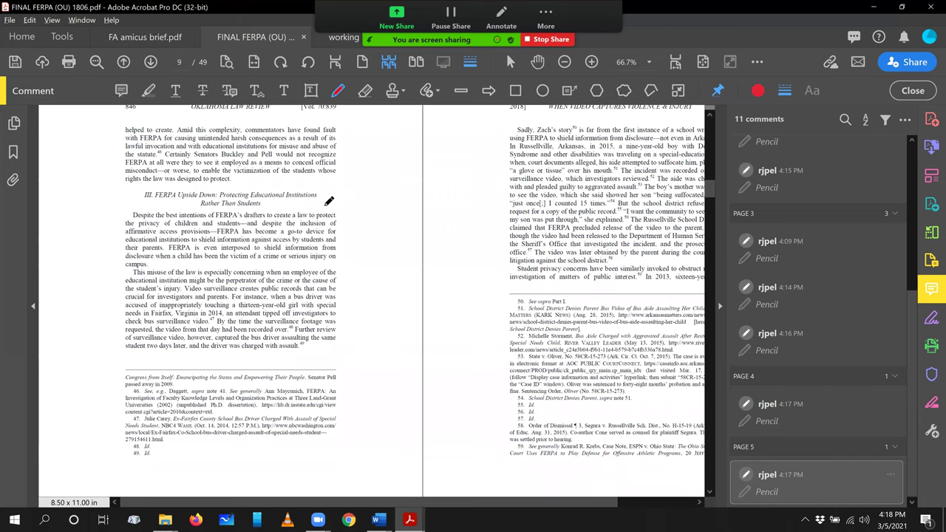
# - Underline FERPA in the Part III heading and the opening sentences about FERPA's drafters
pyautogui.moveTo(144, 200); pyautogui.dragTo(223, 200)
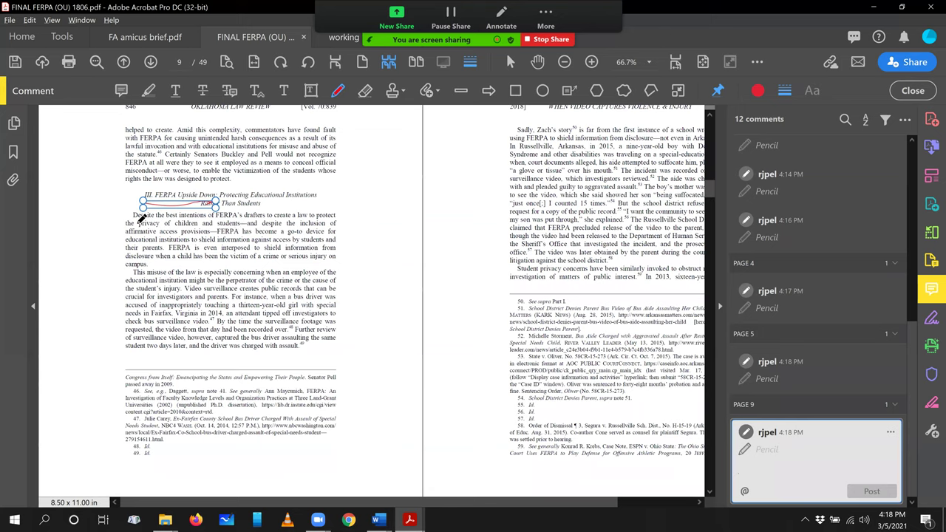
pyautogui.moveTo(145, 215); pyautogui.dragTo(337, 215)
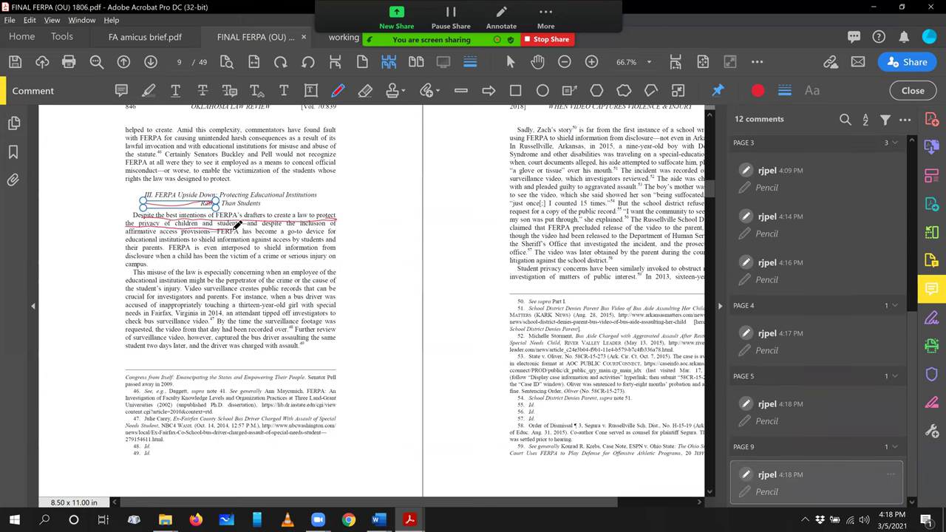
pyautogui.moveTo(226, 235); pyautogui.dragTo(334, 237)
pyautogui.moveTo(191, 241); pyautogui.dragTo(275, 239)
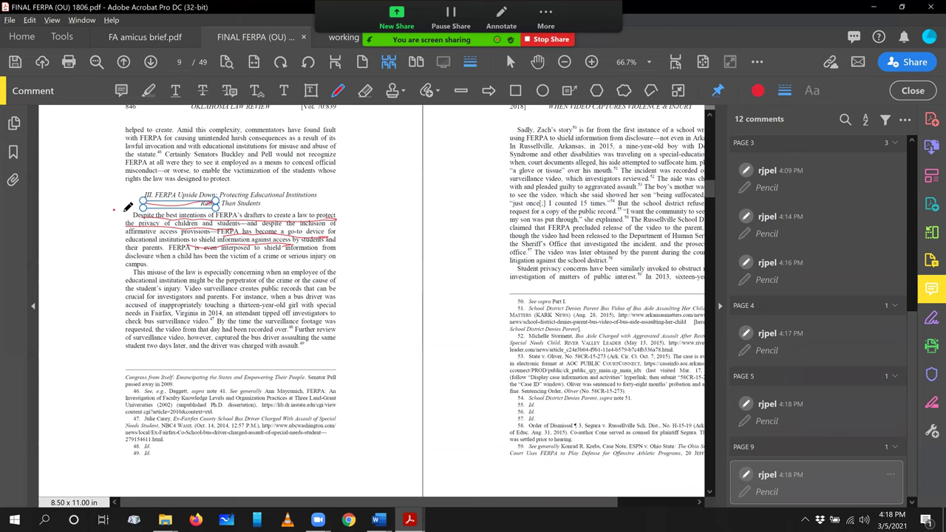
# - Add margin marks and a right bracket to the paragraph, plus a label beside the Part III heading
pyautogui.moveTo(118, 210); pyautogui.dragTo(117, 231)
pyautogui.moveTo(343, 227)
pyautogui.mouseDown()
pyautogui.moveTo(356, 242)
pyautogui.moveTo(333, 257)
pyautogui.mouseUp()
pyautogui.moveTo(98, 216); pyautogui.dragTo(163, 179)
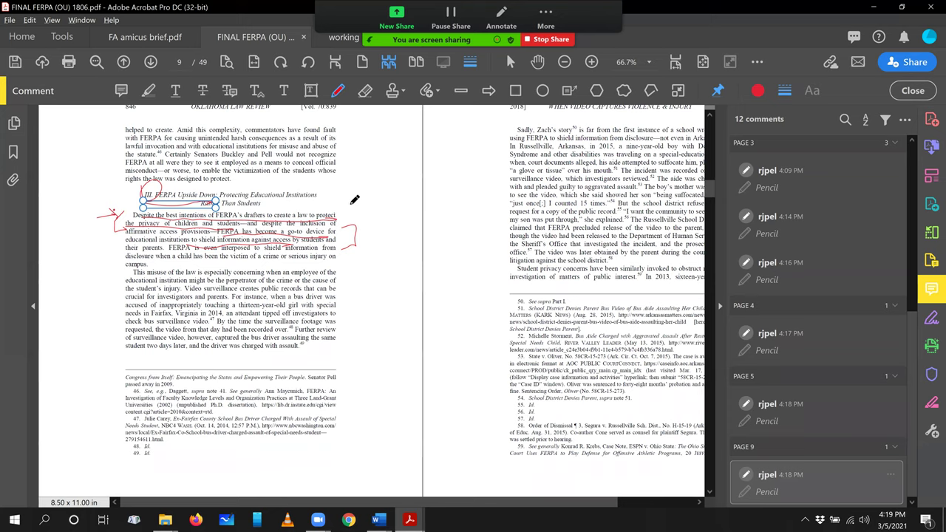
pyautogui.moveTo(356, 194)
pyautogui.mouseDown()
pyautogui.moveTo(377, 191)
pyautogui.moveTo(360, 194)
pyautogui.moveTo(374, 217)
pyautogui.moveTo(355, 181)
pyautogui.moveTo(387, 196)
pyautogui.moveTo(375, 179)
pyautogui.moveTo(368, 215)
pyautogui.mouseUp()
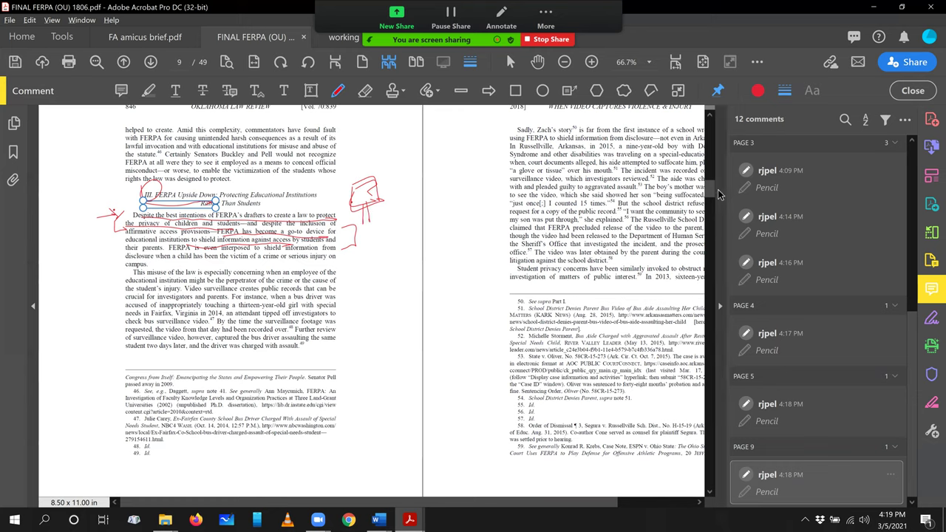
pyautogui.moveTo(712, 192); pyautogui.dragTo(713, 210)
# - Mark the IV. FERPA Up Close heading and draw a looped V-shaped label left of it
pyautogui.moveTo(482, 502); pyautogui.dragTo(529, 507)
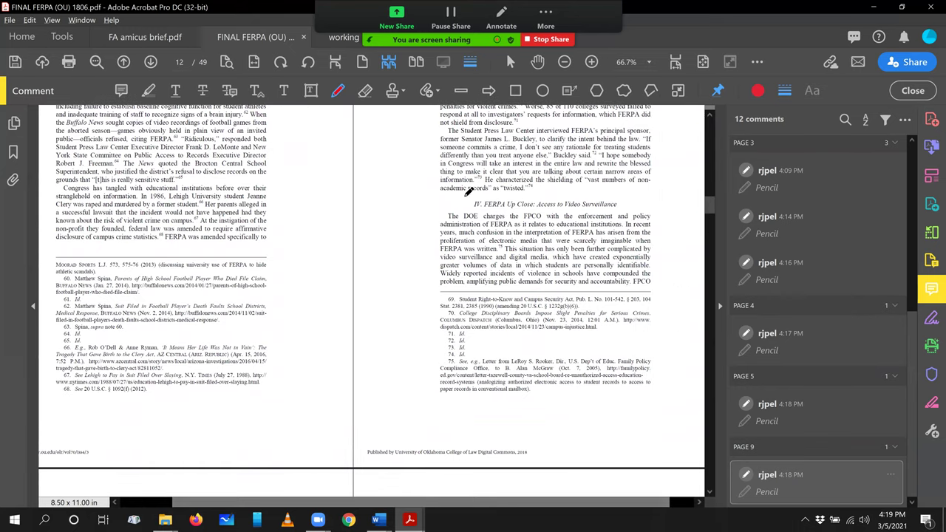
pyautogui.moveTo(473, 207); pyautogui.dragTo(471, 204)
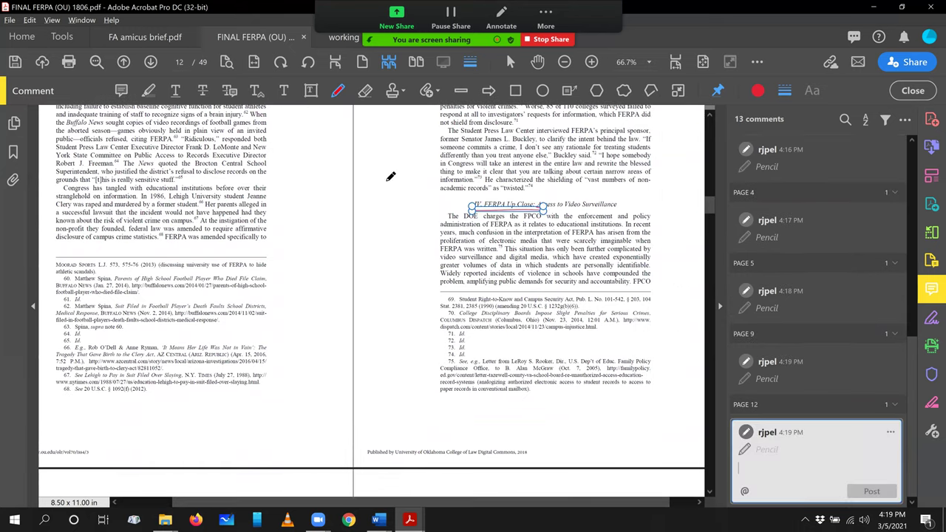
pyautogui.moveTo(402, 171)
pyautogui.mouseDown()
pyautogui.moveTo(393, 220)
pyautogui.moveTo(405, 174)
pyautogui.mouseUp()
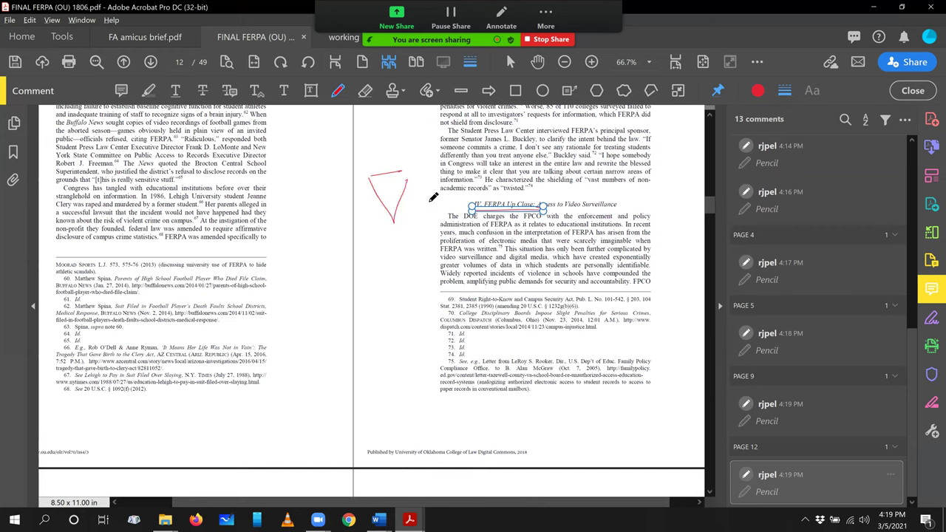
pyautogui.moveTo(385, 217); pyautogui.dragTo(393, 224)
# - Underline the sentences from 'The DOE charges the FPCO' through 'much confusion in the interpretation of'
pyautogui.moveTo(454, 215); pyautogui.dragTo(638, 216)
pyautogui.moveTo(465, 225); pyautogui.dragTo(619, 224)
pyautogui.moveTo(459, 237); pyautogui.dragTo(631, 235)
pyautogui.moveTo(442, 243); pyautogui.dragTo(540, 243)
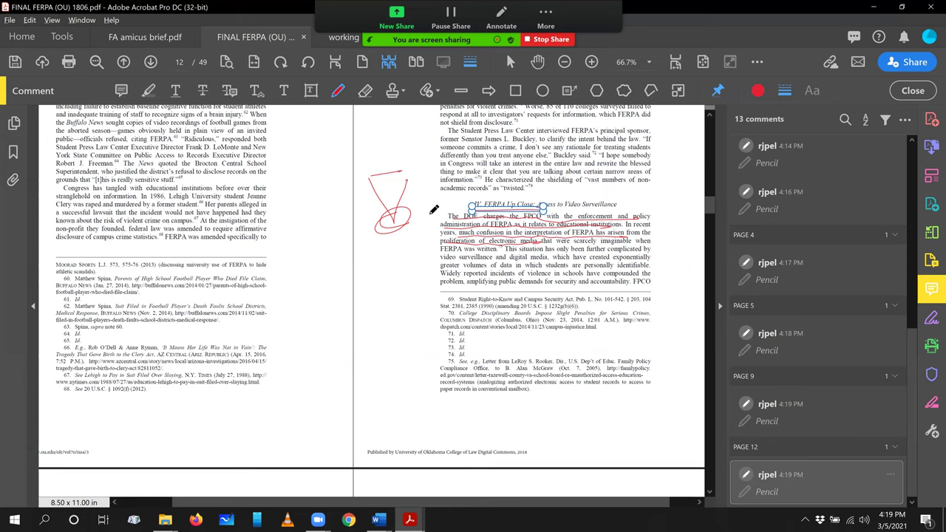
# - Add a lightning-bolt margin mark, a right bracket, an arrow to the heading, and circle the heading
pyautogui.moveTo(436, 207); pyautogui.dragTo(422, 246)
pyautogui.moveTo(654, 209); pyautogui.dragTo(656, 247)
pyautogui.moveTo(660, 169)
pyautogui.mouseDown()
pyautogui.moveTo(668, 185)
pyautogui.moveTo(642, 201)
pyautogui.moveTo(650, 209)
pyautogui.mouseUp()
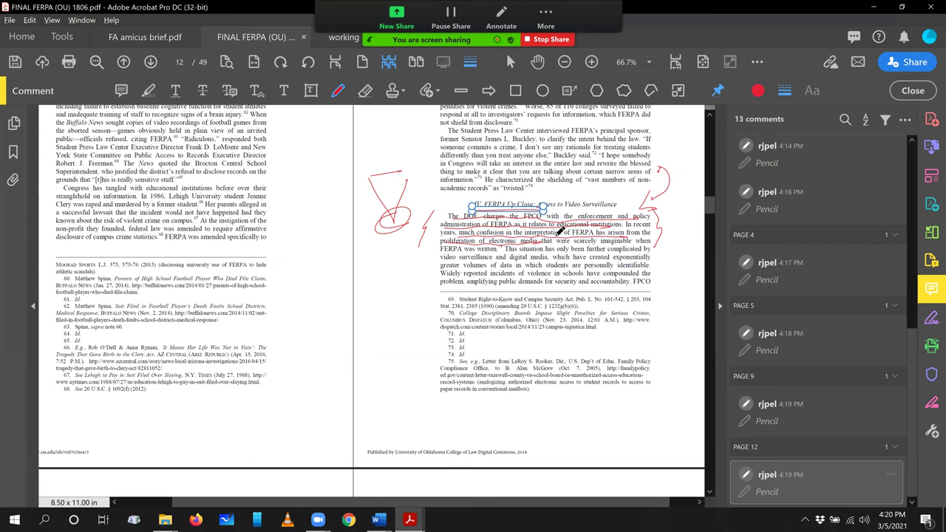
pyautogui.moveTo(477, 189)
pyautogui.mouseDown()
pyautogui.moveTo(488, 201)
pyautogui.moveTo(494, 194)
pyautogui.mouseUp()
# - Dismiss a stray comment reply box and draw a bracket beside the Part IV paragraph
pyautogui.scroll(-4, 712, 215)
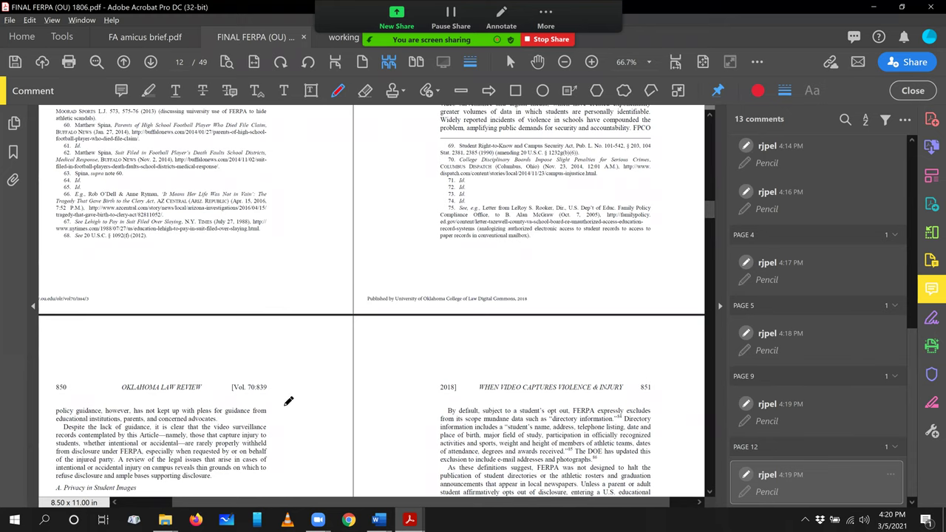
pyautogui.moveTo(286, 402)
pyautogui.mouseDown()
pyautogui.moveTo(297, 461)
pyautogui.moveTo(280, 487)
pyautogui.mouseUp()
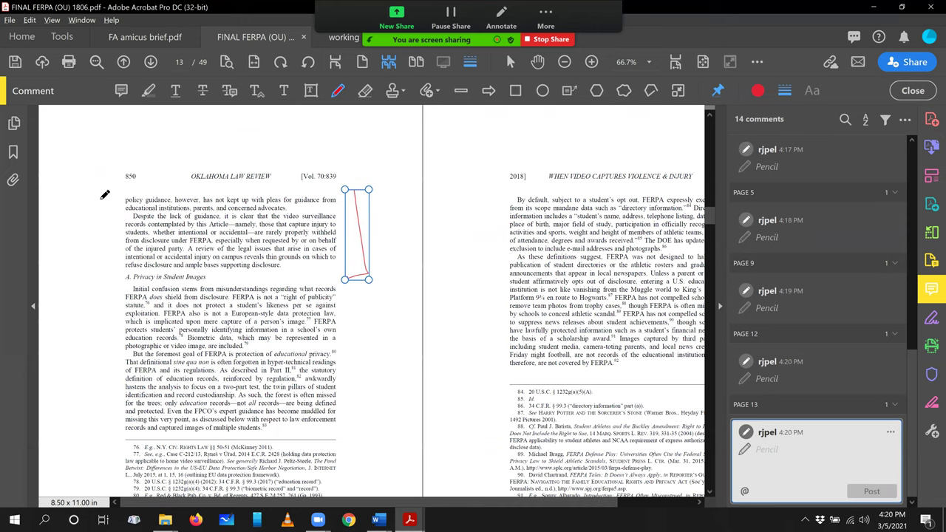
pyautogui.click(118, 219)
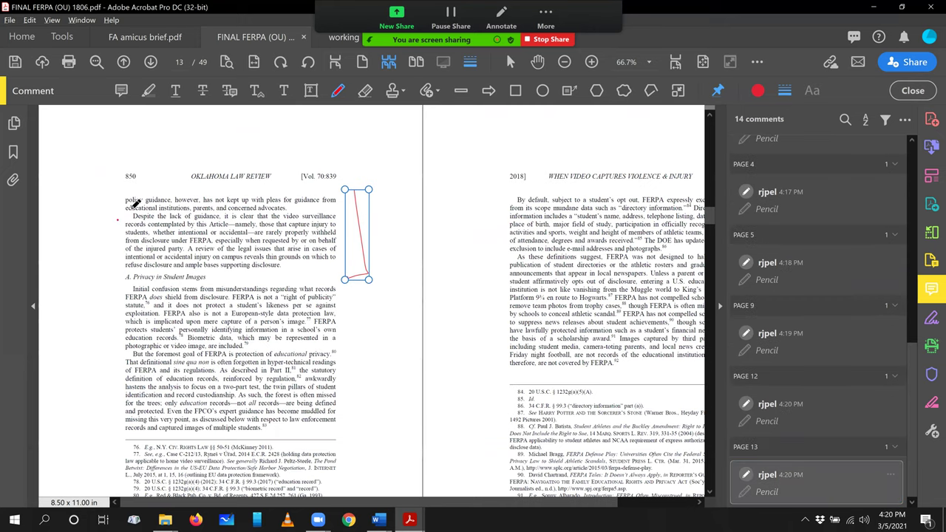
pyautogui.moveTo(709, 220); pyautogui.dragTo(708, 212)
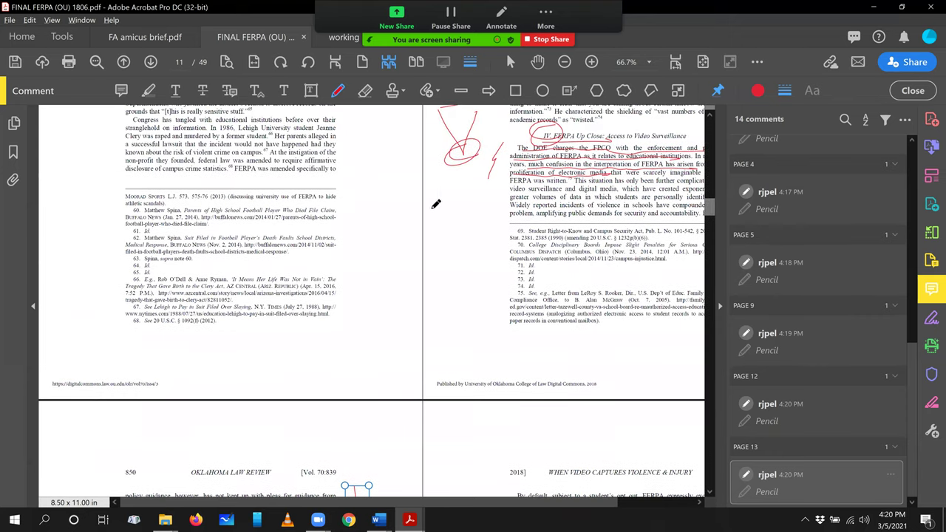
pyautogui.moveTo(515, 147)
pyautogui.mouseDown()
pyautogui.moveTo(493, 194)
pyautogui.moveTo(499, 225)
pyautogui.mouseUp()
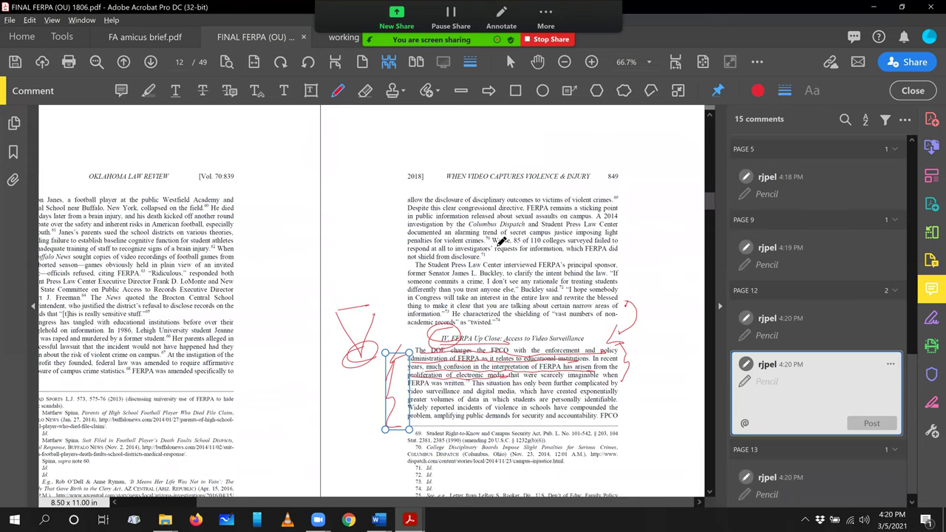
# - On page 850, circle 'Despite the lack' and bracket the opening paragraph in the right margin
pyautogui.moveTo(708, 207); pyautogui.dragTo(709, 220)
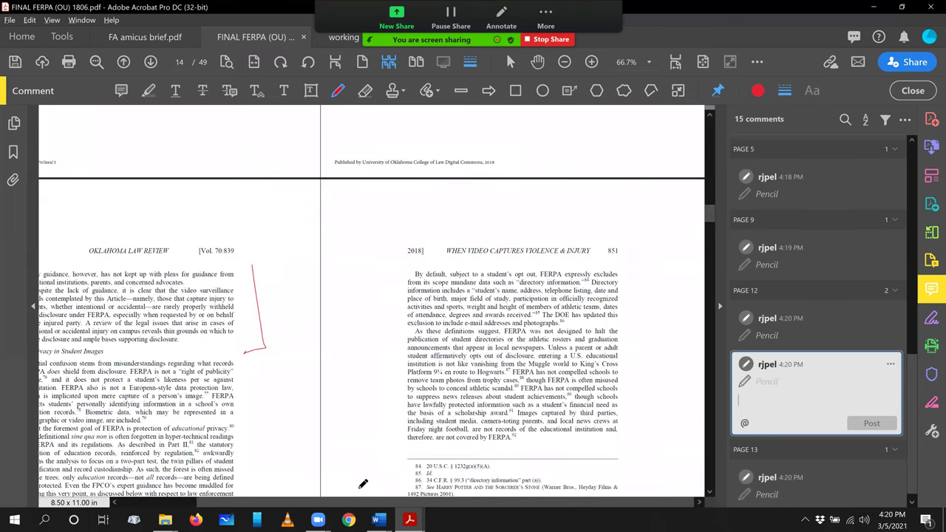
pyautogui.moveTo(358, 502); pyautogui.dragTo(328, 502)
pyautogui.moveTo(83, 277)
pyautogui.mouseDown()
pyautogui.moveTo(93, 290)
pyautogui.moveTo(68, 300)
pyautogui.moveTo(74, 275)
pyautogui.mouseUp()
pyautogui.moveTo(344, 210); pyautogui.dragTo(350, 267)
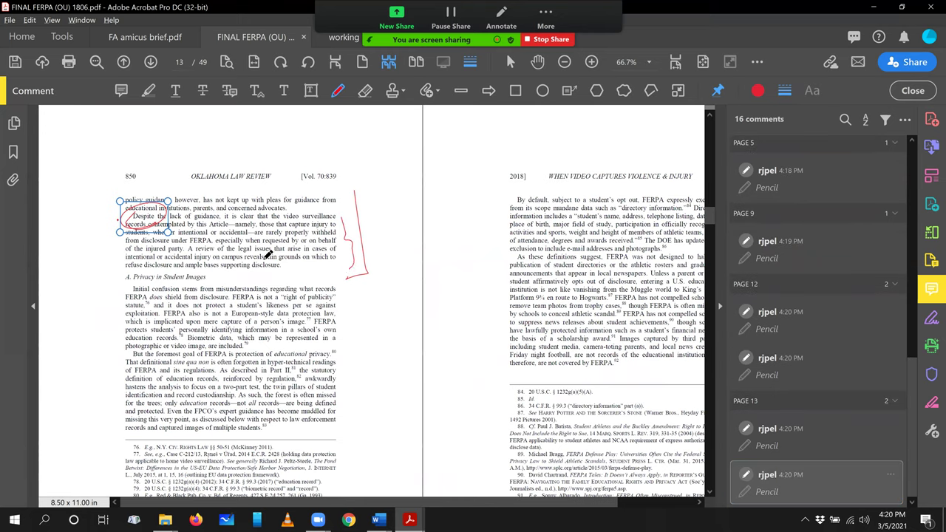
# - Underline the 'A review of the legal issues that arise' sentence and draw left margin bars
pyautogui.moveTo(188, 251); pyautogui.dragTo(334, 250)
pyautogui.moveTo(142, 257); pyautogui.dragTo(309, 257)
pyautogui.moveTo(144, 265); pyautogui.dragTo(281, 264)
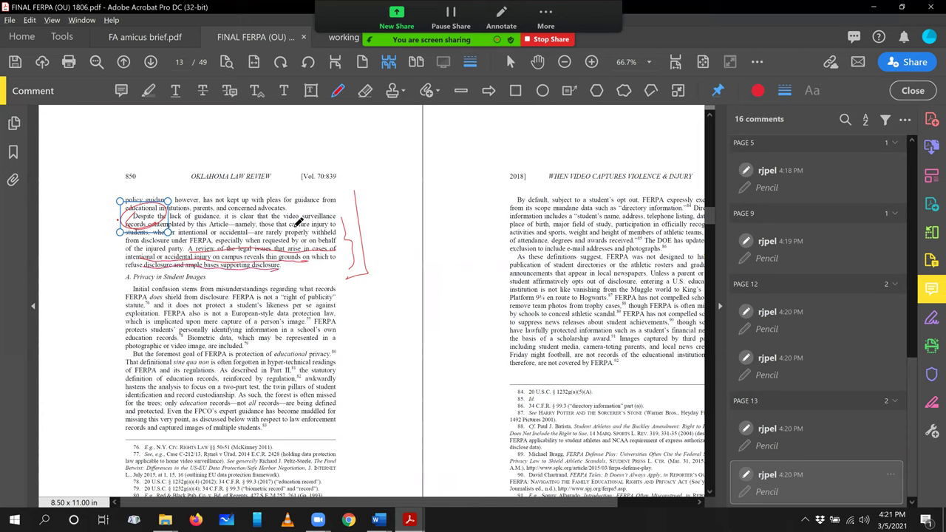
pyautogui.moveTo(95, 283); pyautogui.dragTo(139, 266)
pyautogui.moveTo(86, 197); pyautogui.dragTo(92, 260)
# - Draw a flag-shaped label with letters inside it beside the paragraph
pyautogui.moveTo(710, 217); pyautogui.dragTo(706, 219)
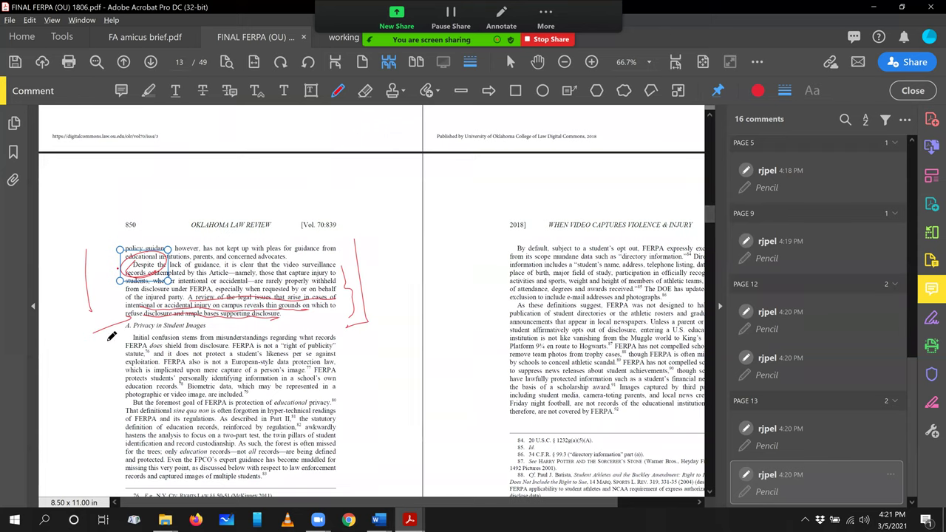
pyautogui.moveTo(111, 340)
pyautogui.mouseDown()
pyautogui.moveTo(114, 322)
pyautogui.moveTo(142, 307)
pyautogui.moveTo(115, 340)
pyautogui.mouseUp()
pyautogui.moveTo(372, 245)
pyautogui.mouseDown()
pyautogui.moveTo(367, 275)
pyautogui.moveTo(388, 237)
pyautogui.moveTo(378, 305)
pyautogui.mouseUp()
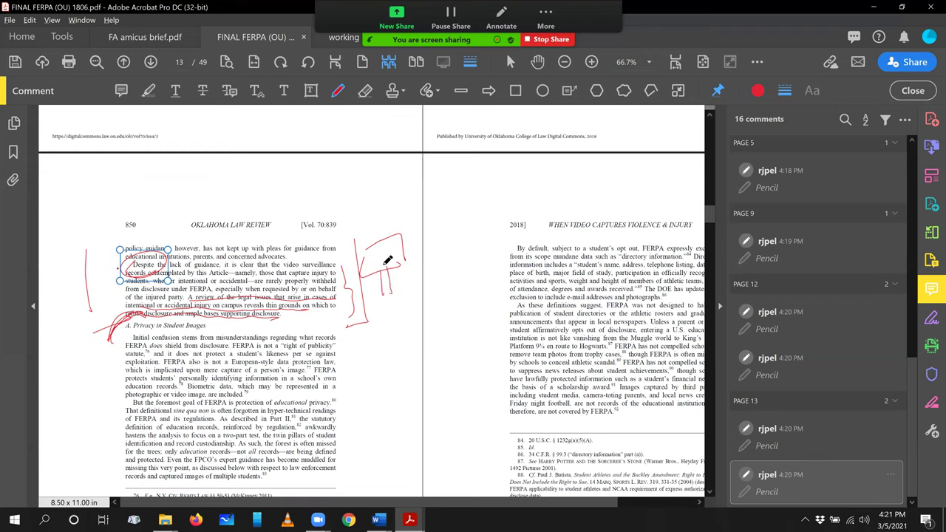
pyautogui.moveTo(383, 258)
pyautogui.mouseDown()
pyautogui.moveTo(384, 245)
pyautogui.moveTo(383, 256)
pyautogui.moveTo(399, 254)
pyautogui.mouseUp()
# - Drag the scrollbar down to pages 870–871, showing the V. Access to Video Surveillance heading
pyautogui.scroll(-5, 709, 225)
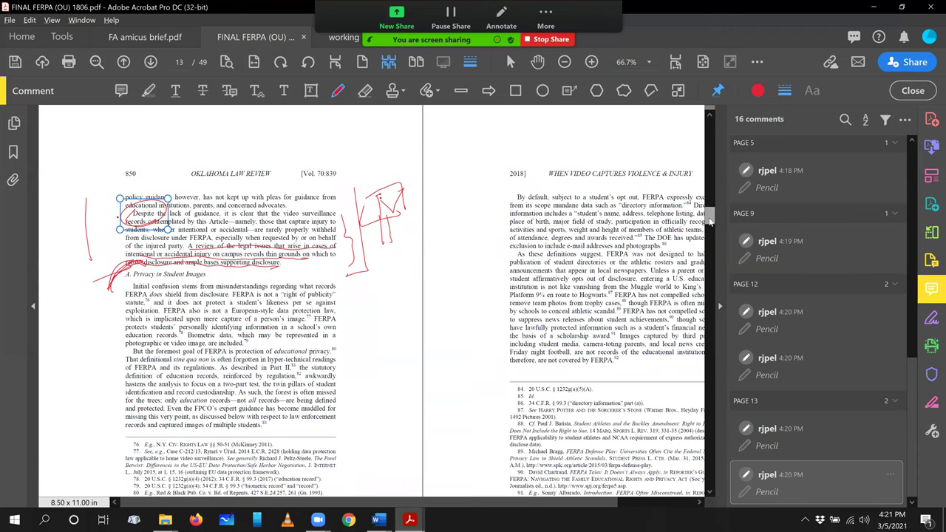
pyautogui.moveTo(709, 226); pyautogui.dragTo(704, 274)
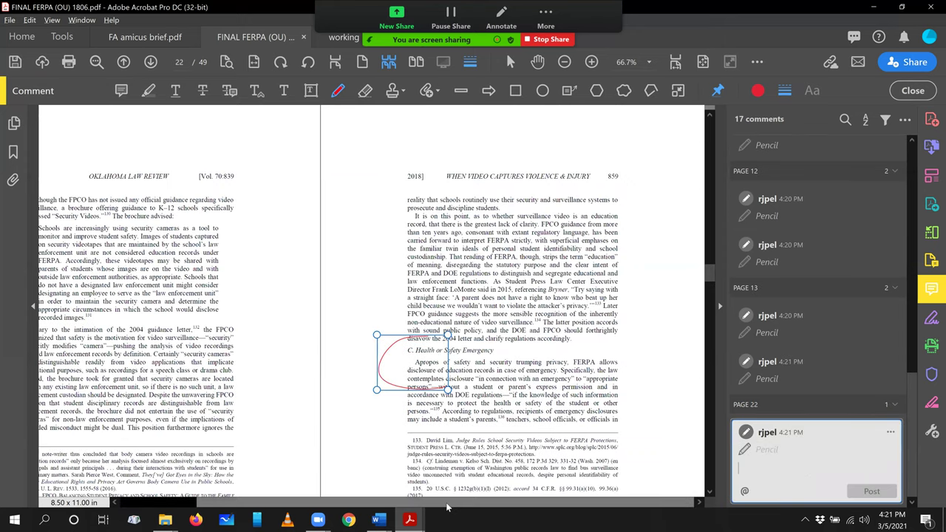
pyautogui.hscroll(-2, 458, 476)
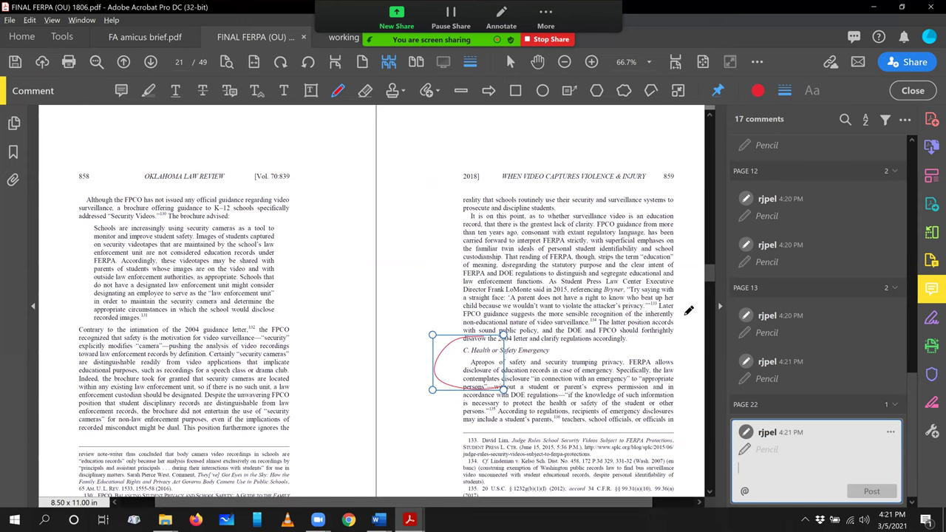
pyautogui.moveTo(709, 279); pyautogui.dragTo(709, 295)
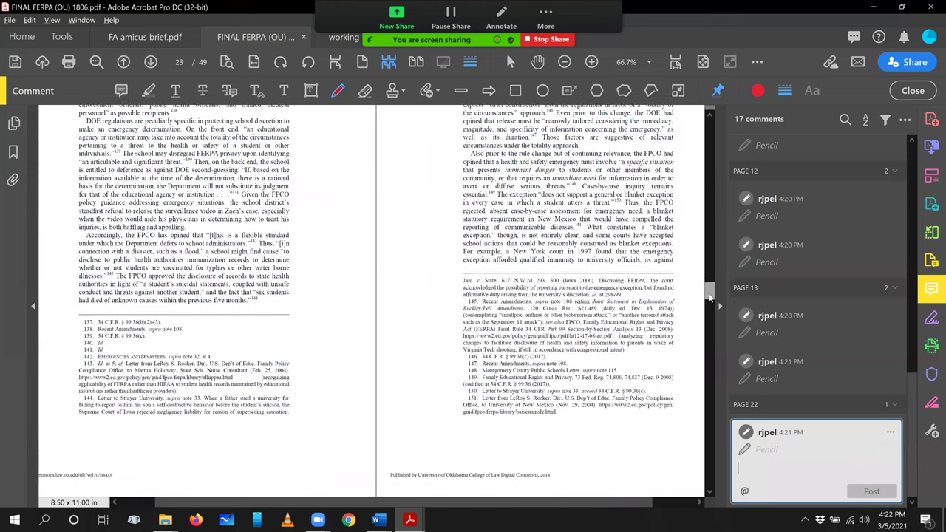
pyautogui.moveTo(709, 299); pyautogui.dragTo(705, 367)
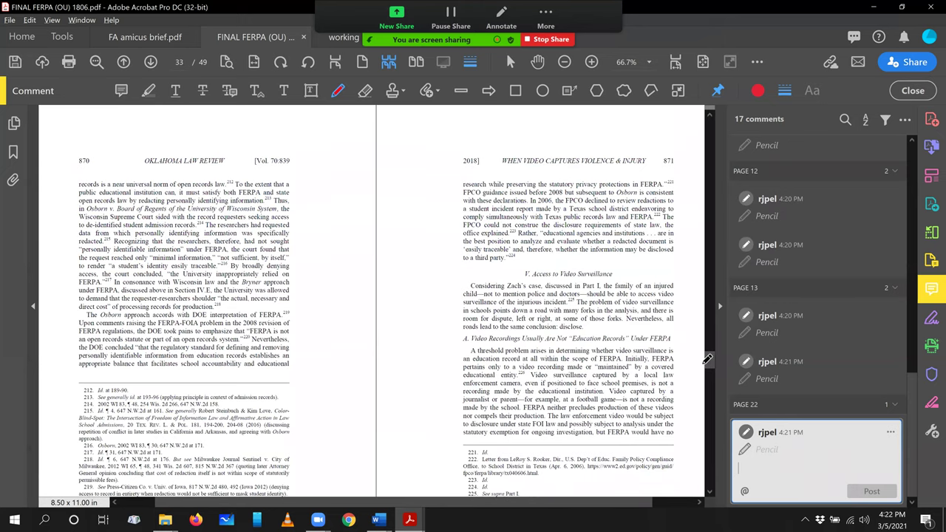
# - Circle the V. Access heading, dismiss the comment box, and add a check mark and F margin label
pyautogui.moveTo(532, 265)
pyautogui.mouseDown()
pyautogui.moveTo(518, 284)
pyautogui.moveTo(541, 275)
pyautogui.mouseUp()
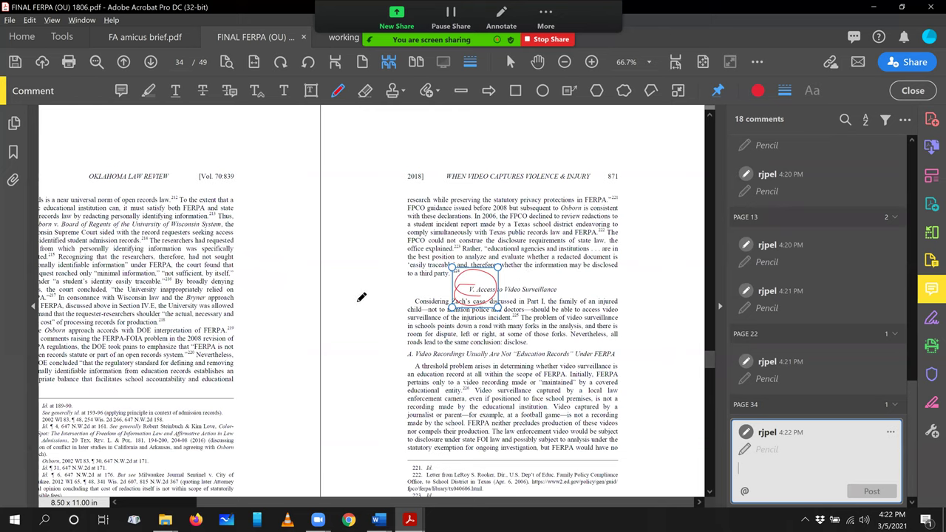
pyautogui.click(346, 274)
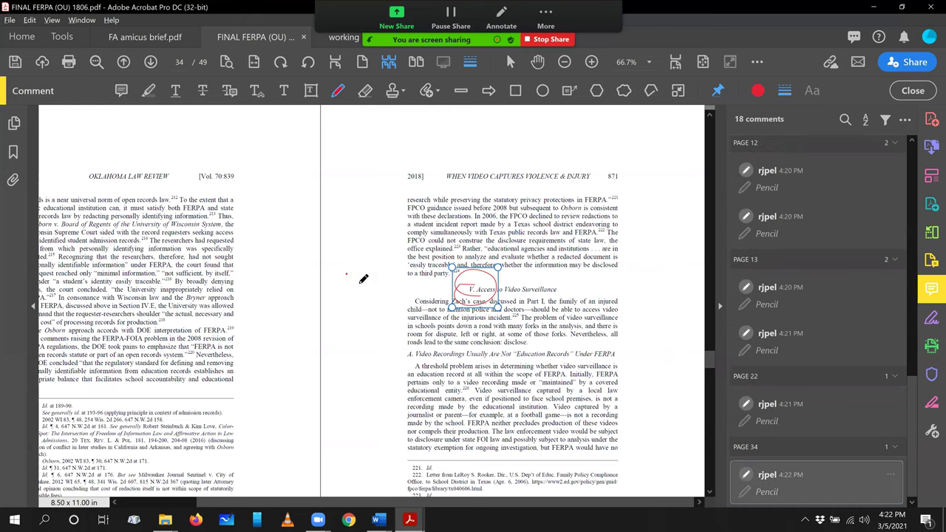
pyautogui.moveTo(366, 260)
pyautogui.mouseDown()
pyautogui.moveTo(351, 283)
pyautogui.moveTo(373, 271)
pyautogui.mouseUp()
pyautogui.moveTo(345, 238)
pyautogui.mouseDown()
pyautogui.moveTo(343, 223)
pyautogui.moveTo(359, 215)
pyautogui.moveTo(358, 227)
pyautogui.mouseUp()
# - Build up the margin label strokes and underline the A. Video Recordings subheading
pyautogui.moveTo(295, 180); pyautogui.dragTo(382, 142)
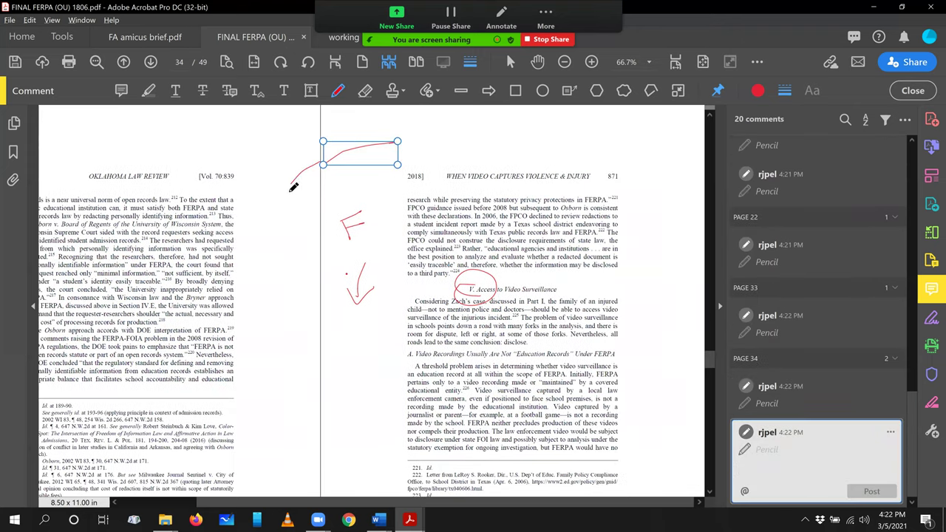
pyautogui.moveTo(292, 187); pyautogui.dragTo(352, 242)
pyautogui.moveTo(377, 166); pyautogui.dragTo(380, 178)
pyautogui.moveTo(501, 141); pyautogui.dragTo(470, 233)
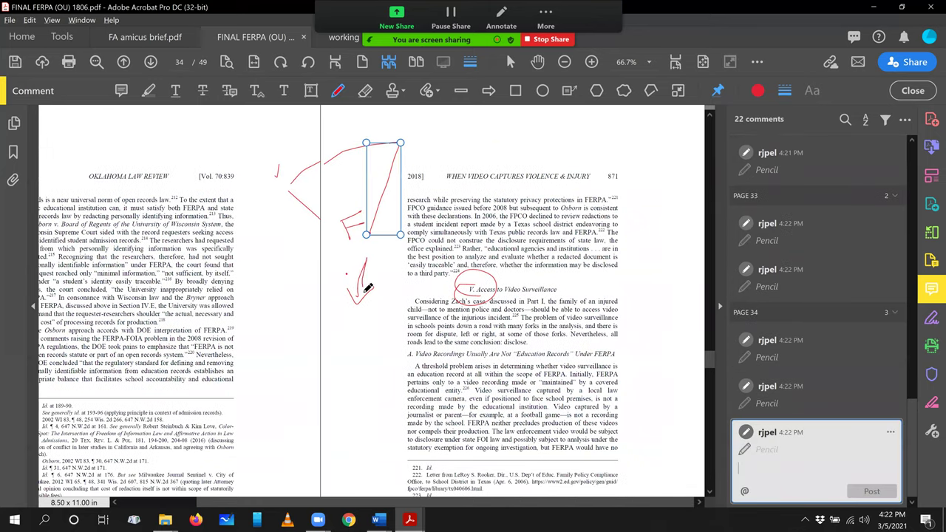
pyautogui.moveTo(390, 285); pyautogui.dragTo(399, 296)
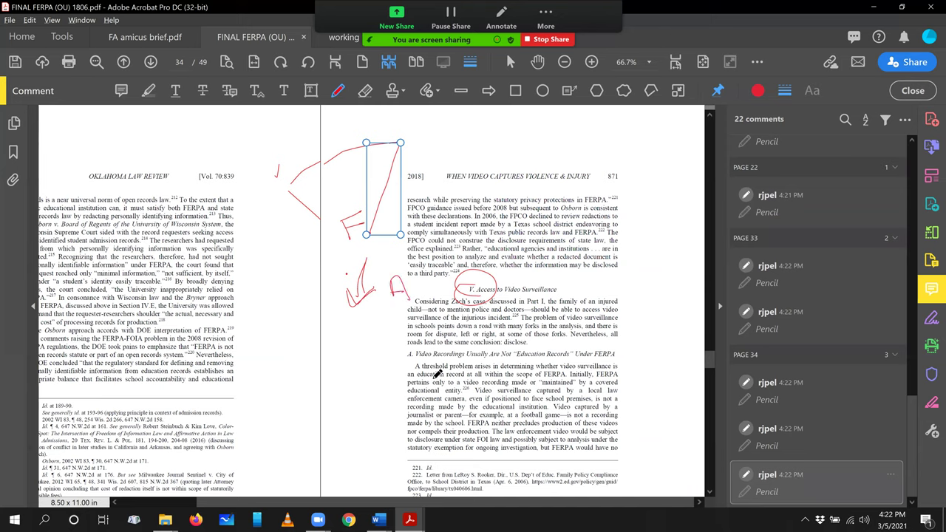
pyautogui.moveTo(410, 358); pyautogui.dragTo(618, 358)
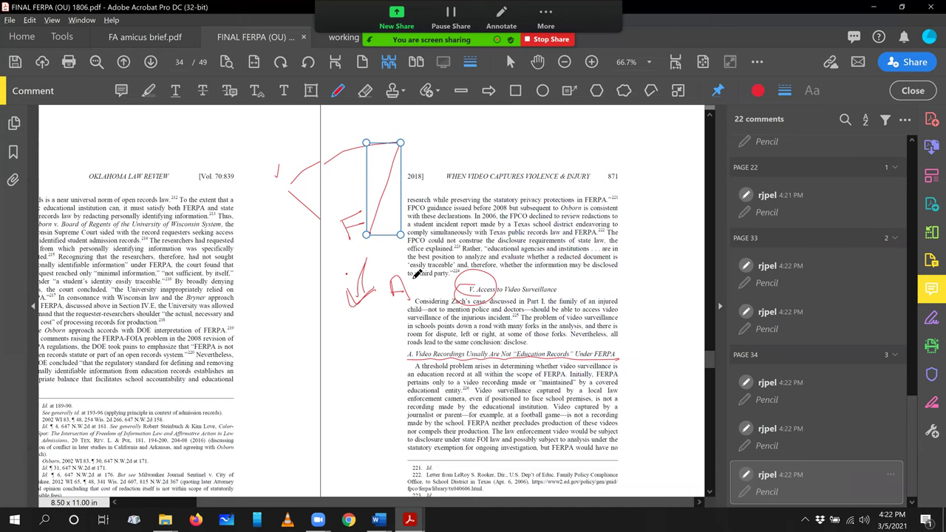
pyautogui.moveTo(418, 275)
pyautogui.mouseDown()
pyautogui.moveTo(415, 293)
pyautogui.moveTo(427, 272)
pyautogui.moveTo(433, 293)
pyautogui.moveTo(449, 278)
pyautogui.moveTo(442, 285)
pyautogui.mouseUp()
# - Circle the paragraph's opening words, the Part I reference and 'disclose', underline 'of the injurious incident', and bracket both sides
pyautogui.moveTo(429, 289)
pyautogui.mouseDown()
pyautogui.moveTo(410, 314)
pyautogui.moveTo(488, 289)
pyautogui.moveTo(416, 316)
pyautogui.mouseUp()
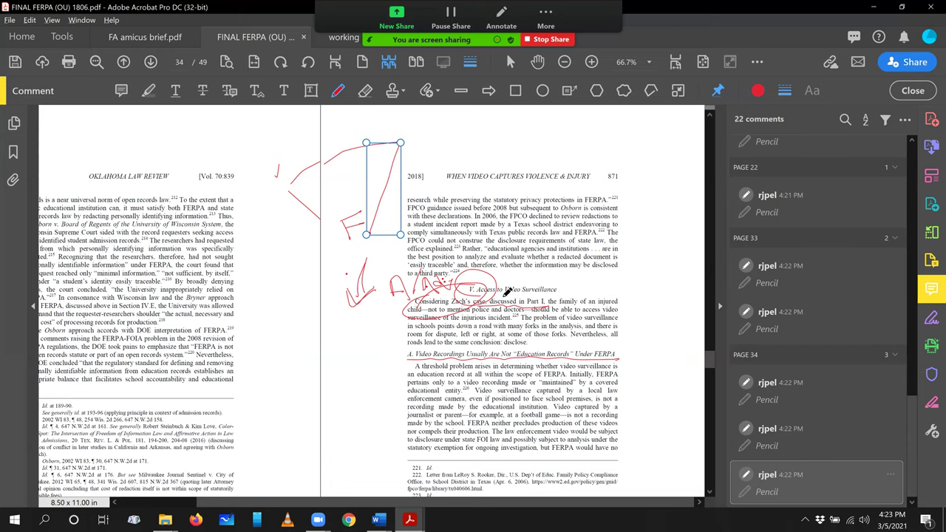
pyautogui.moveTo(526, 294)
pyautogui.mouseDown()
pyautogui.moveTo(529, 309)
pyautogui.moveTo(565, 295)
pyautogui.moveTo(547, 299)
pyautogui.mouseUp()
pyautogui.moveTo(436, 319); pyautogui.dragTo(516, 319)
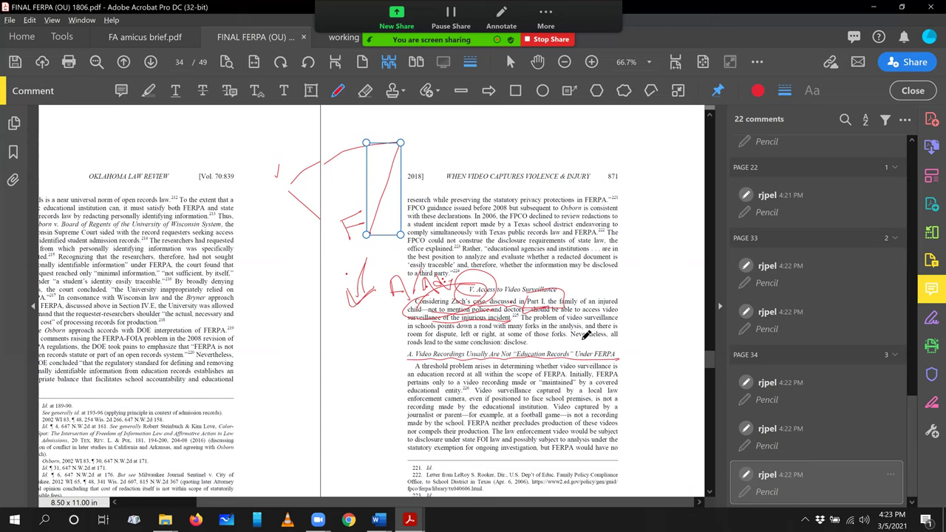
pyautogui.moveTo(412, 343)
pyautogui.mouseDown()
pyautogui.moveTo(526, 336)
pyautogui.moveTo(513, 326)
pyautogui.mouseUp()
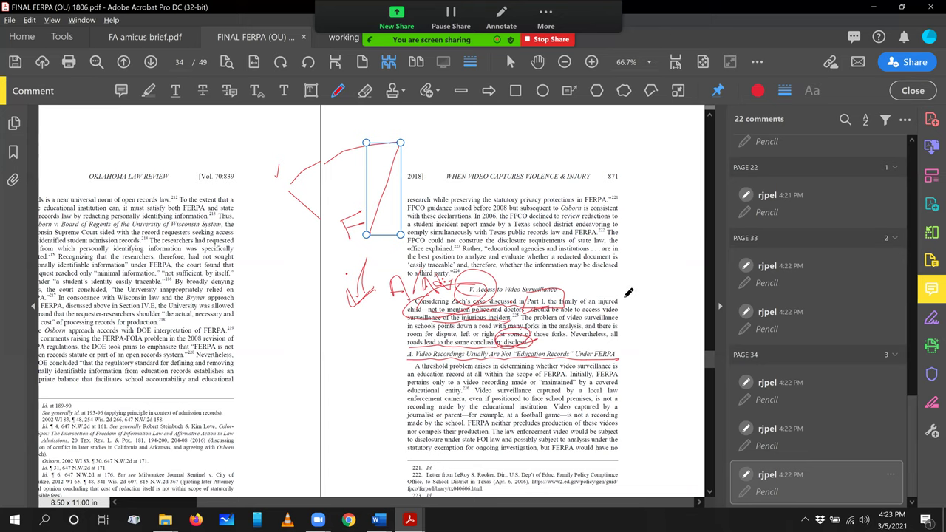
pyautogui.moveTo(628, 296); pyautogui.dragTo(633, 345)
pyautogui.moveTo(401, 299); pyautogui.dragTo(399, 341)
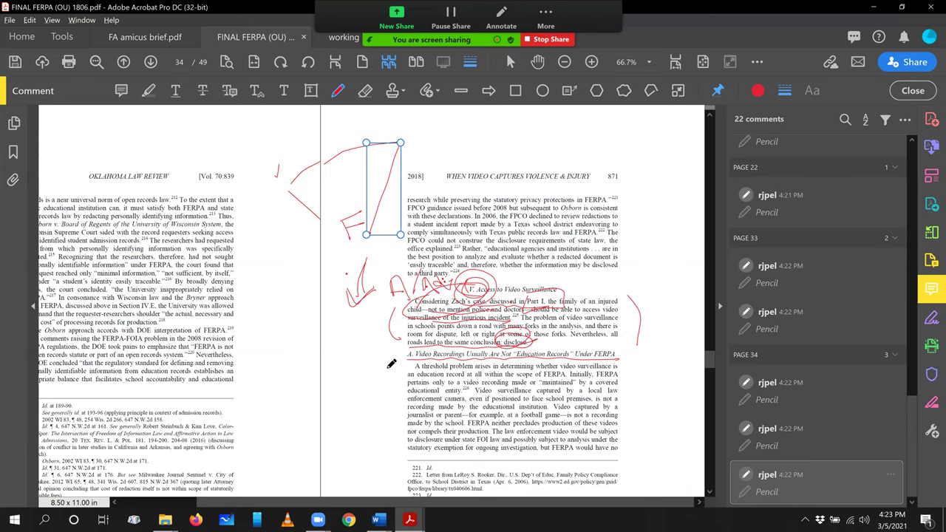
# - Add marks beside A. Video Recordings, a right-margin note, and a V-shaped label left of the scribbles
pyautogui.moveTo(386, 372)
pyautogui.mouseDown()
pyautogui.moveTo(403, 345)
pyautogui.moveTo(420, 341)
pyautogui.mouseUp()
pyautogui.moveTo(633, 281)
pyautogui.mouseDown()
pyautogui.moveTo(656, 295)
pyautogui.moveTo(648, 322)
pyautogui.moveTo(647, 279)
pyautogui.moveTo(659, 277)
pyautogui.moveTo(644, 303)
pyautogui.mouseUp()
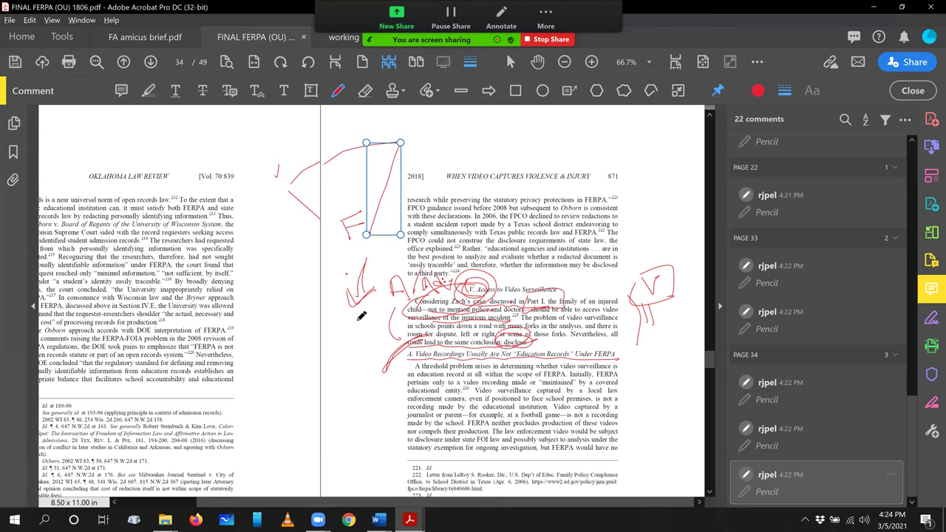
pyautogui.moveTo(361, 318)
pyautogui.mouseDown()
pyautogui.moveTo(413, 302)
pyautogui.moveTo(368, 331)
pyautogui.moveTo(411, 326)
pyautogui.moveTo(374, 338)
pyautogui.mouseUp()
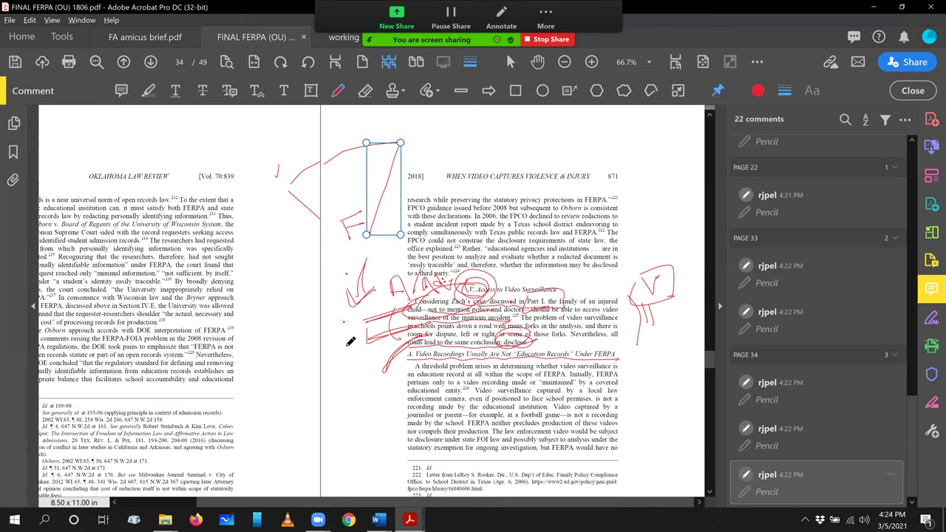
pyautogui.moveTo(374, 262)
pyautogui.mouseDown()
pyautogui.moveTo(365, 297)
pyautogui.moveTo(349, 290)
pyautogui.moveTo(384, 280)
pyautogui.moveTo(349, 325)
pyautogui.moveTo(344, 316)
pyautogui.moveTo(364, 319)
pyautogui.moveTo(344, 353)
pyautogui.moveTo(360, 354)
pyautogui.moveTo(371, 387)
pyautogui.mouseUp()
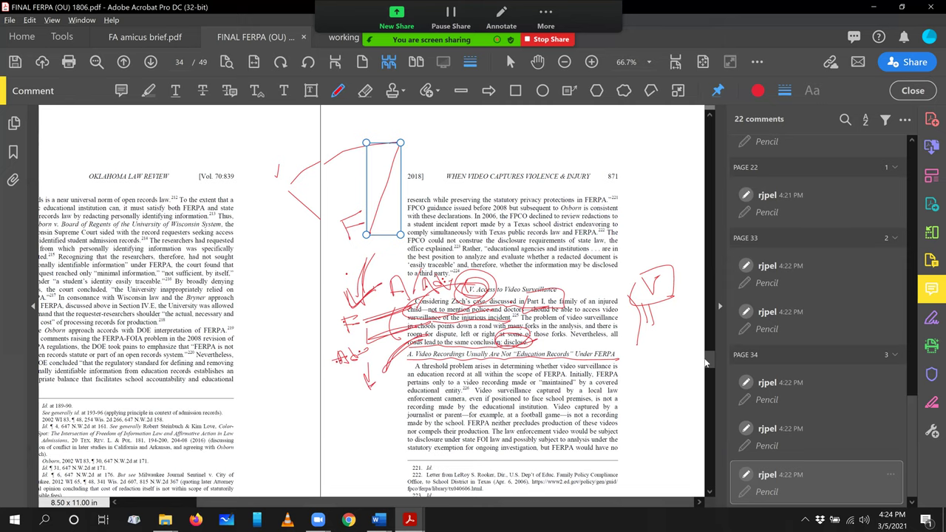
pyautogui.moveTo(706, 362); pyautogui.dragTo(703, 457)
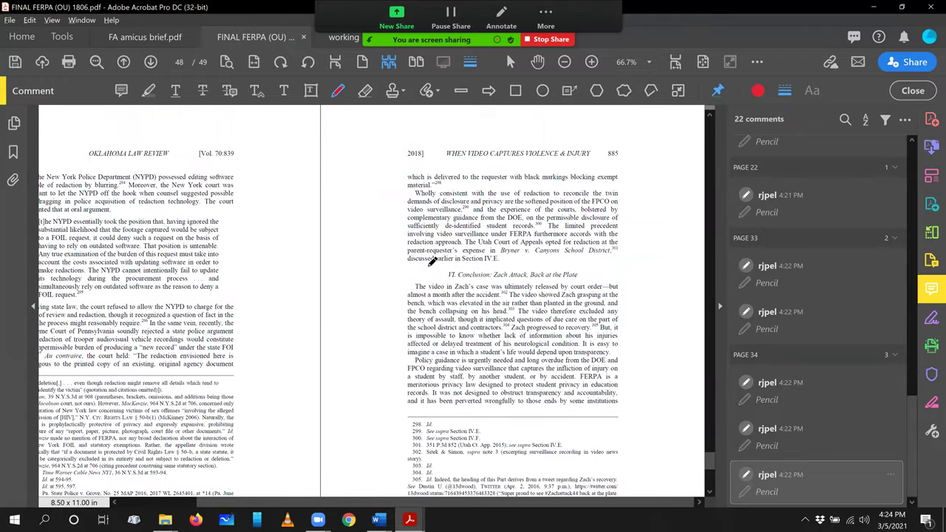
# - Circle the VI. Conclusion heading twice, adding a check mark and short strokes around it
pyautogui.moveTo(487, 263)
pyautogui.mouseDown()
pyautogui.moveTo(440, 291)
pyautogui.moveTo(570, 269)
pyautogui.moveTo(503, 246)
pyautogui.mouseUp()
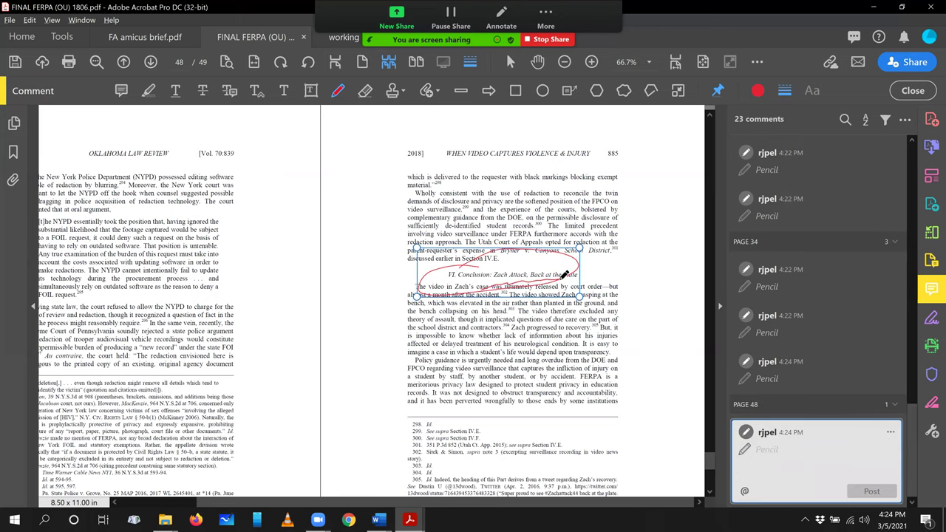
pyautogui.moveTo(566, 278); pyautogui.dragTo(592, 273)
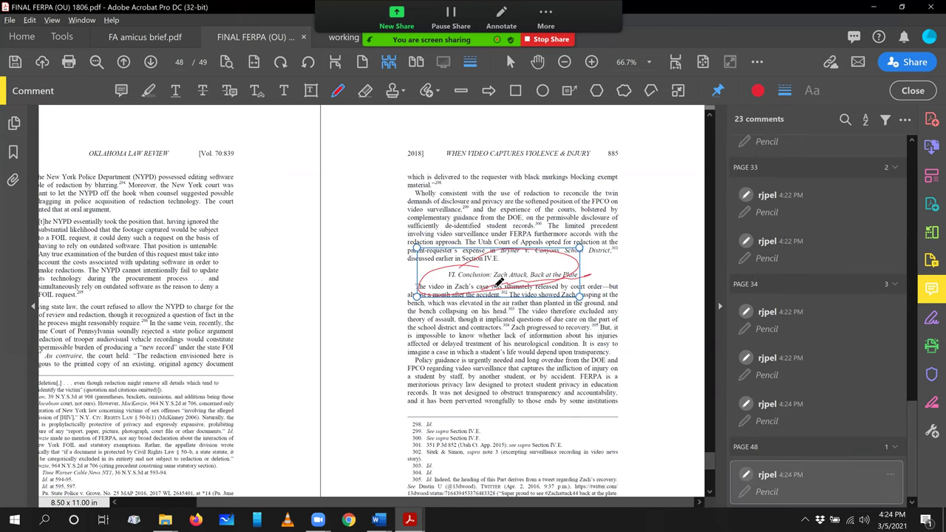
pyautogui.moveTo(519, 261); pyautogui.dragTo(537, 272)
pyautogui.moveTo(439, 278)
pyautogui.mouseDown()
pyautogui.moveTo(503, 277)
pyautogui.moveTo(459, 292)
pyautogui.moveTo(497, 293)
pyautogui.mouseUp()
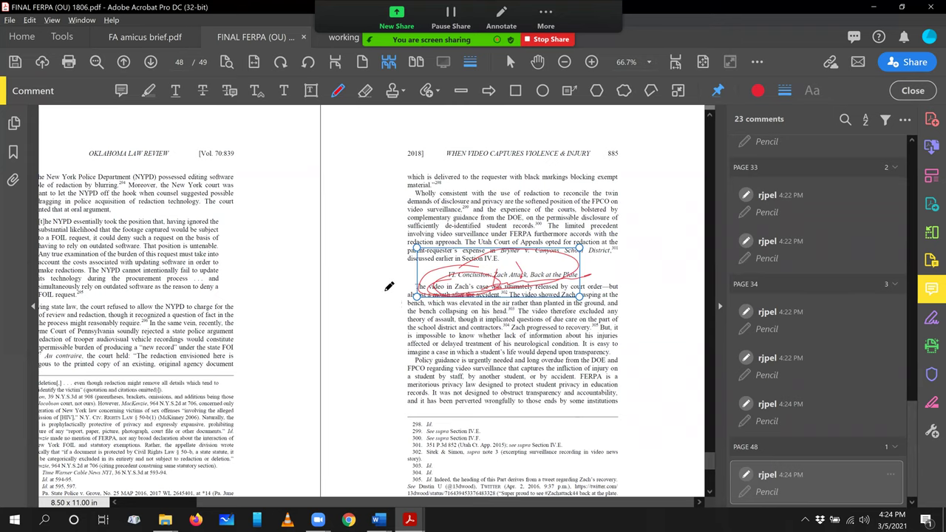
pyautogui.moveTo(389, 284)
pyautogui.mouseDown()
pyautogui.moveTo(342, 249)
pyautogui.moveTo(355, 257)
pyautogui.mouseUp()
# - Draw a bracket line, arrow, hook and P label in the margins beside page 885's top
pyautogui.moveTo(320, 153); pyautogui.dragTo(359, 145)
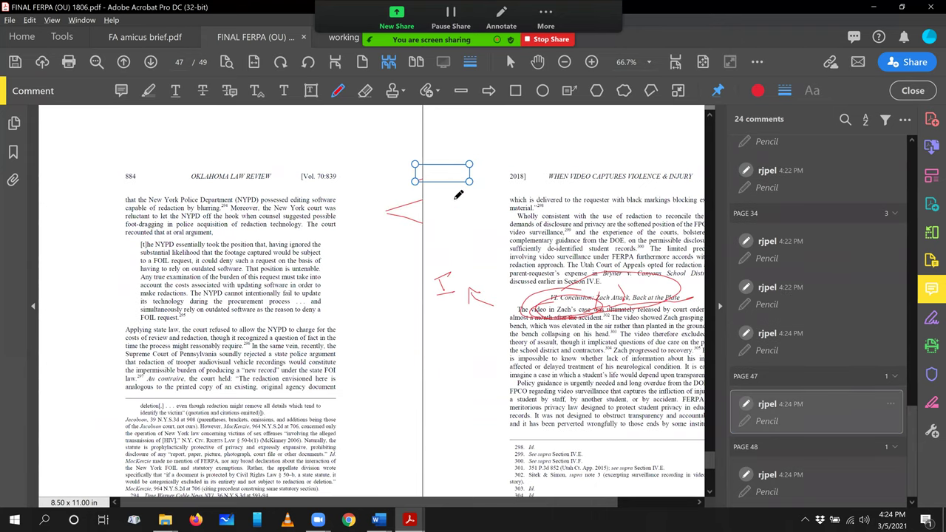
pyautogui.moveTo(459, 186); pyautogui.dragTo(459, 267)
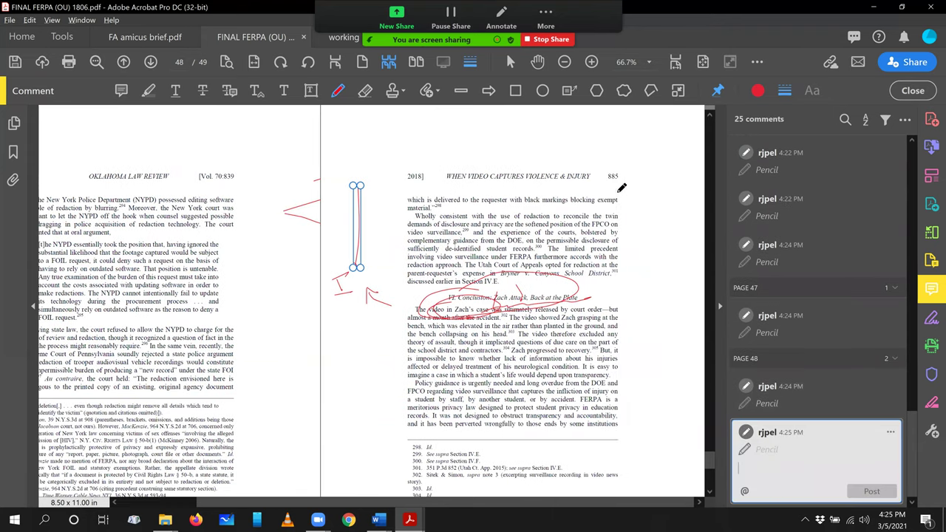
pyautogui.moveTo(612, 189)
pyautogui.mouseDown()
pyautogui.moveTo(672, 179)
pyautogui.moveTo(647, 232)
pyautogui.moveTo(674, 260)
pyautogui.mouseUp()
pyautogui.moveTo(656, 181)
pyautogui.mouseDown()
pyautogui.moveTo(612, 267)
pyautogui.moveTo(675, 265)
pyautogui.moveTo(632, 184)
pyautogui.moveTo(645, 176)
pyautogui.mouseUp()
pyautogui.moveTo(629, 185); pyautogui.dragTo(651, 185)
pyautogui.moveTo(620, 197); pyautogui.dragTo(638, 204)
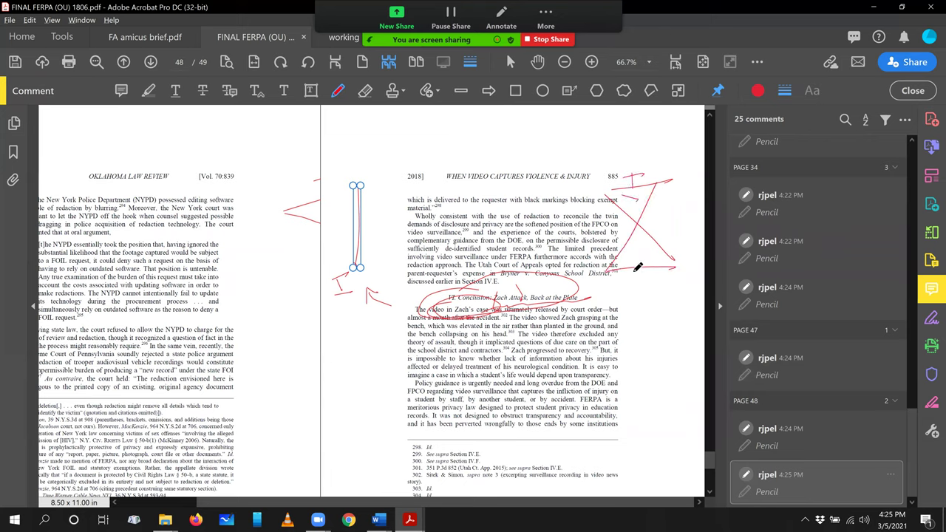
pyautogui.moveTo(645, 269); pyautogui.dragTo(662, 280)
pyautogui.moveTo(658, 179); pyautogui.dragTo(675, 173)
pyautogui.moveTo(583, 182); pyautogui.dragTo(585, 190)
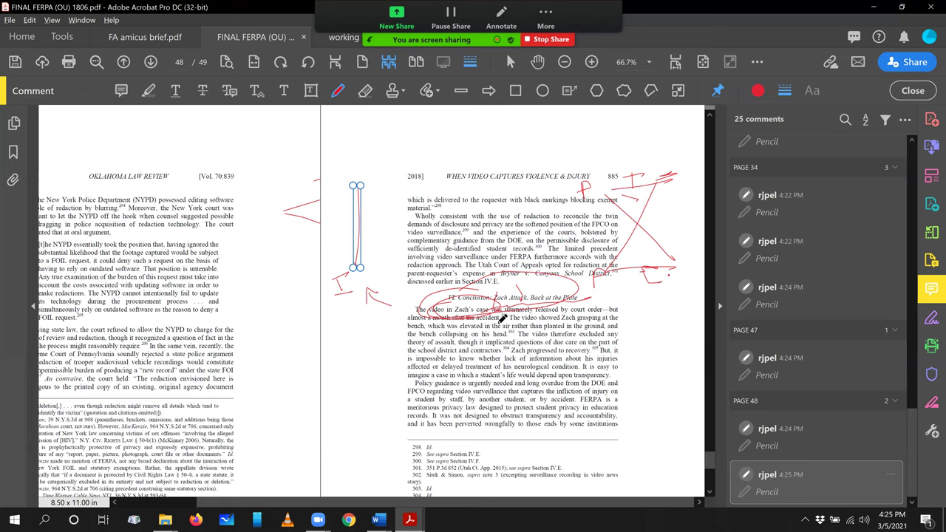
# - Underline the video facts from 'The video showed' through the neurological treatment, bracket them, and circle the Policy guidance sentence
pyautogui.moveTo(519, 320); pyautogui.dragTo(583, 319)
pyautogui.moveTo(439, 327); pyautogui.dragTo(543, 326)
pyautogui.moveTo(465, 336); pyautogui.dragTo(535, 336)
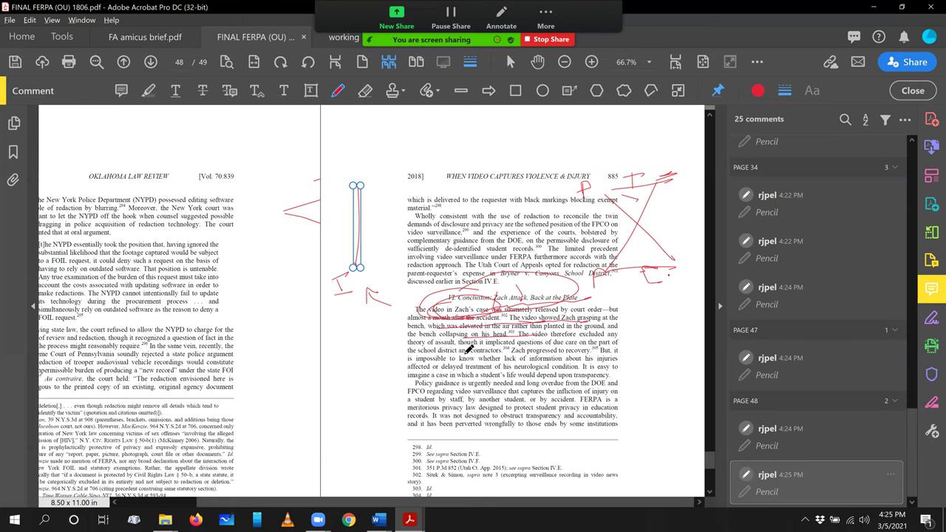
pyautogui.moveTo(466, 354); pyautogui.dragTo(573, 349)
pyautogui.moveTo(458, 365); pyautogui.dragTo(537, 363)
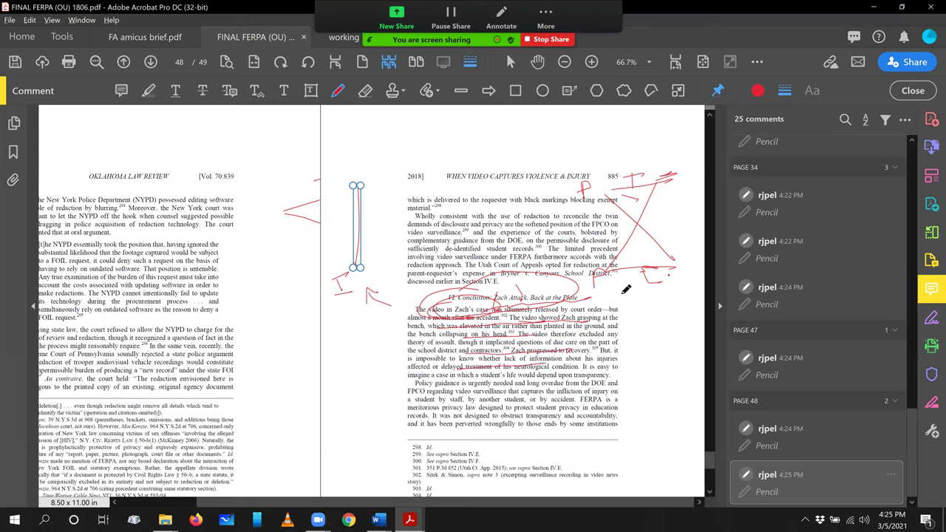
pyautogui.moveTo(623, 309)
pyautogui.mouseDown()
pyautogui.moveTo(634, 354)
pyautogui.moveTo(620, 366)
pyautogui.mouseUp()
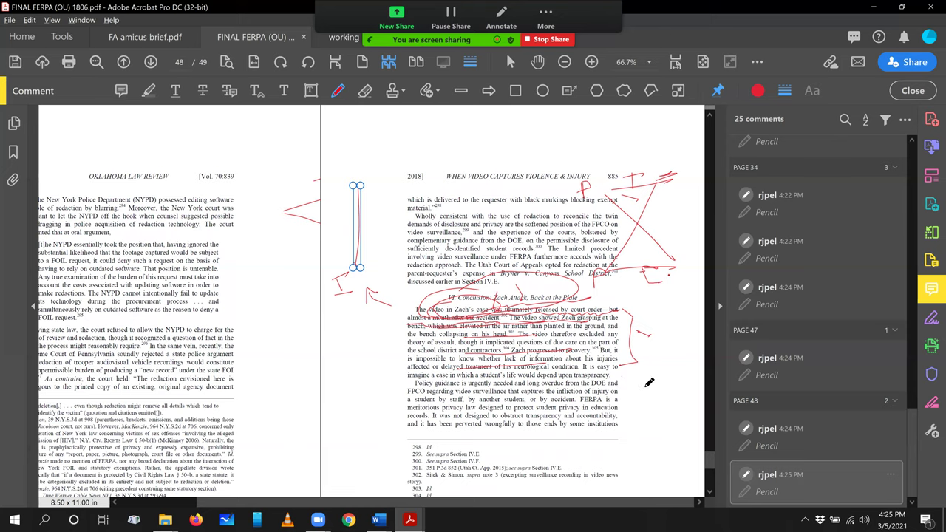
pyautogui.moveTo(447, 374)
pyautogui.mouseDown()
pyautogui.moveTo(405, 382)
pyautogui.moveTo(474, 385)
pyautogui.moveTo(430, 368)
pyautogui.moveTo(461, 389)
pyautogui.mouseUp()
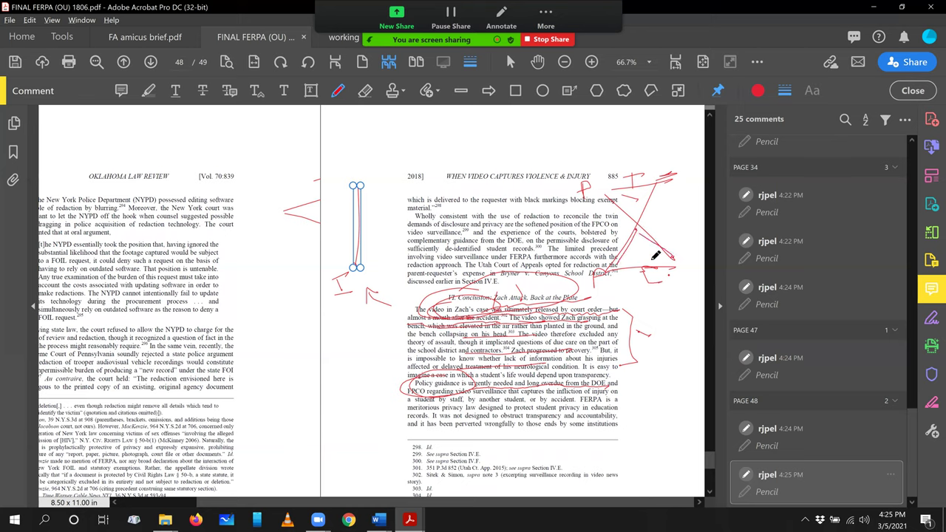
pyautogui.moveTo(632, 233)
pyautogui.mouseDown()
pyautogui.moveTo(654, 222)
pyautogui.moveTo(643, 241)
pyautogui.moveTo(670, 257)
pyautogui.mouseUp()
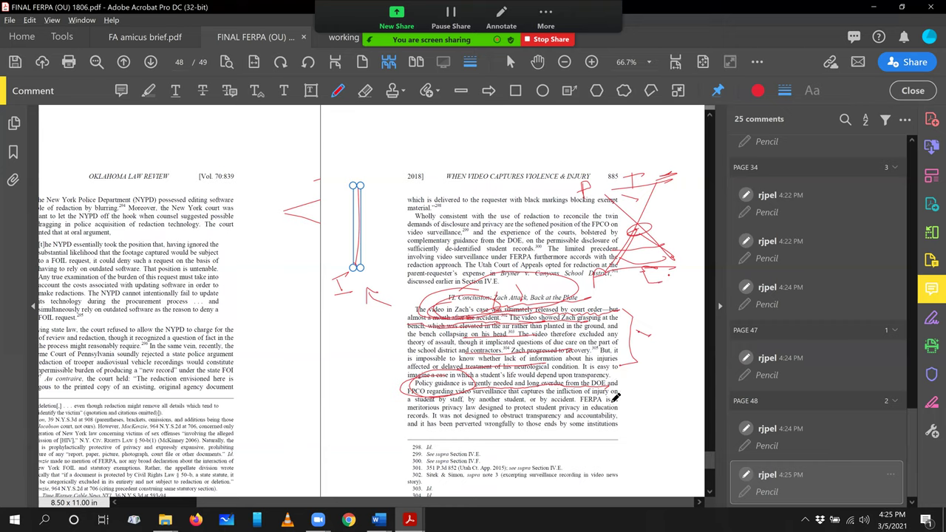
# - Bracket both edges of page 886's final paragraph and underline 'video surveillance, beyond the classroom' and 'not educational, function'
pyautogui.moveTo(713, 464); pyautogui.dragTo(709, 477)
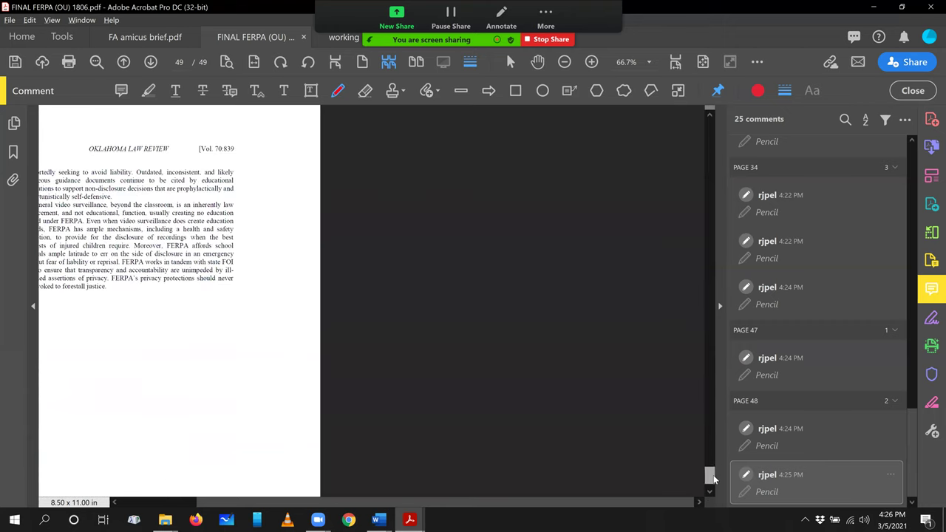
pyautogui.moveTo(375, 502); pyautogui.dragTo(330, 503)
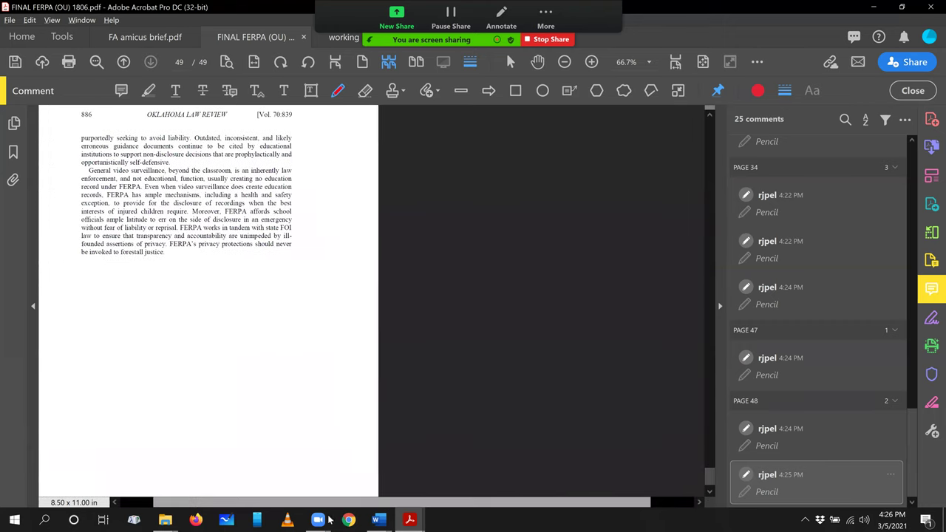
pyautogui.moveTo(84, 171); pyautogui.dragTo(95, 258)
pyautogui.moveTo(300, 158)
pyautogui.mouseDown()
pyautogui.moveTo(316, 227)
pyautogui.moveTo(299, 251)
pyautogui.mouseUp()
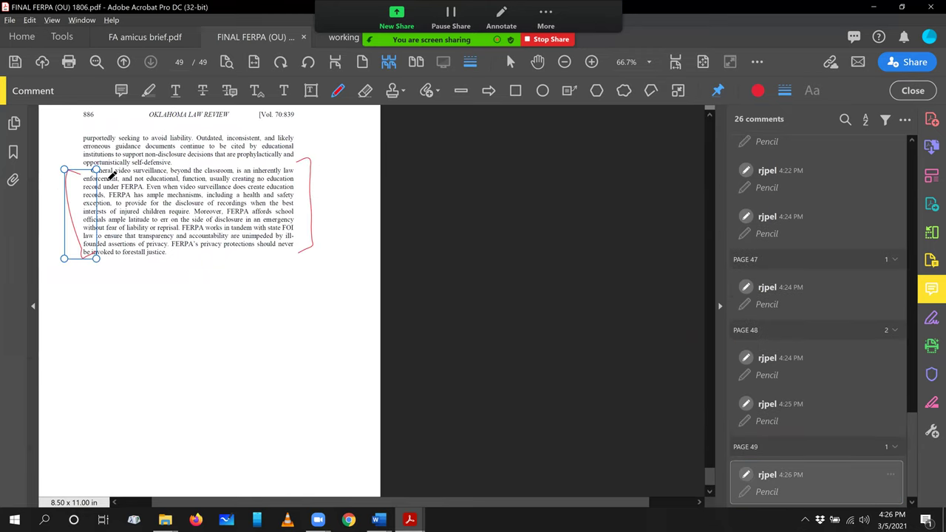
pyautogui.moveTo(119, 171); pyautogui.dragTo(303, 173)
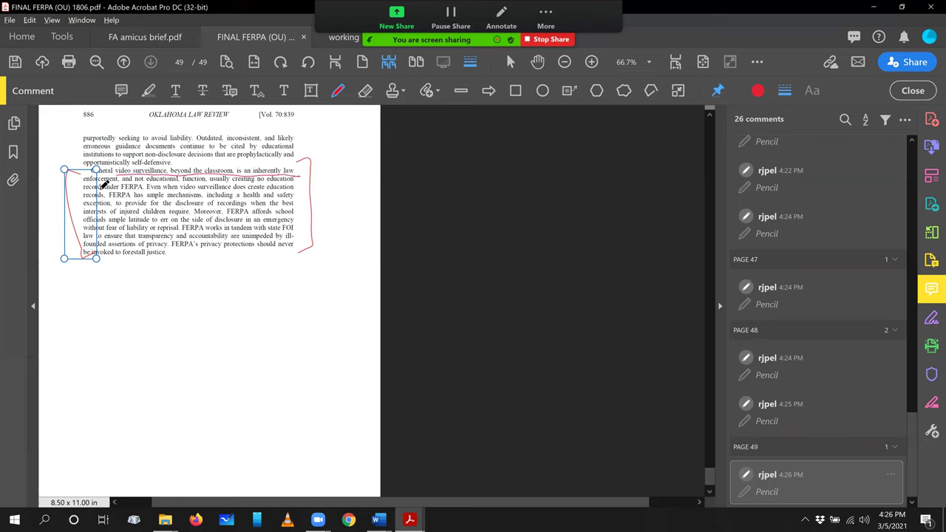
pyautogui.moveTo(101, 181); pyautogui.dragTo(209, 180)
# - Underline 'FERPA affords school', 'ample latitude to err' and 'protections should never', circle 'forestall justice', and draw an hourglass mark below
pyautogui.moveTo(224, 214); pyautogui.dragTo(301, 210)
pyautogui.moveTo(126, 225)
pyautogui.mouseDown()
pyautogui.moveTo(180, 222)
pyautogui.moveTo(197, 251)
pyautogui.moveTo(293, 244)
pyautogui.mouseUp()
pyautogui.moveTo(125, 259)
pyautogui.mouseDown()
pyautogui.moveTo(173, 259)
pyautogui.moveTo(159, 270)
pyautogui.mouseUp()
pyautogui.moveTo(181, 257)
pyautogui.mouseDown()
pyautogui.moveTo(168, 267)
pyautogui.moveTo(205, 273)
pyautogui.mouseUp()
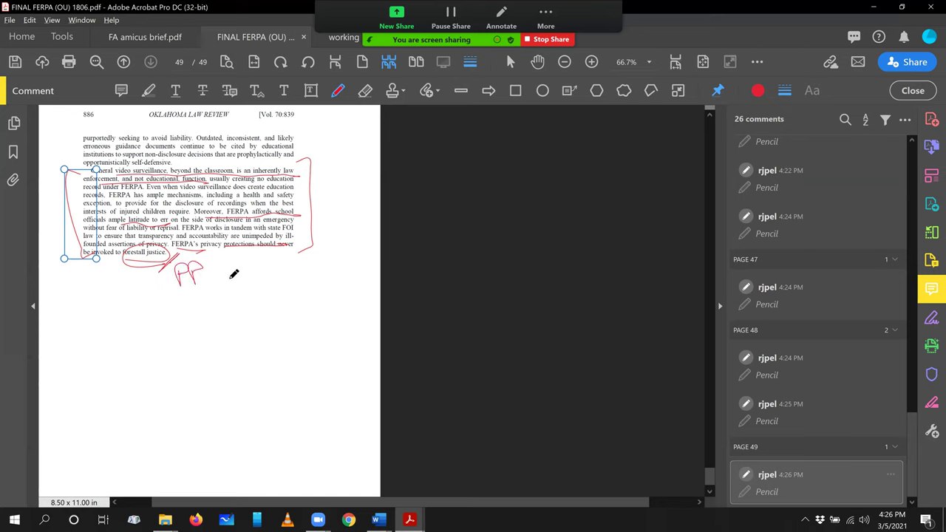
pyautogui.moveTo(285, 279)
pyautogui.mouseDown()
pyautogui.moveTo(241, 306)
pyautogui.moveTo(300, 348)
pyautogui.mouseUp()
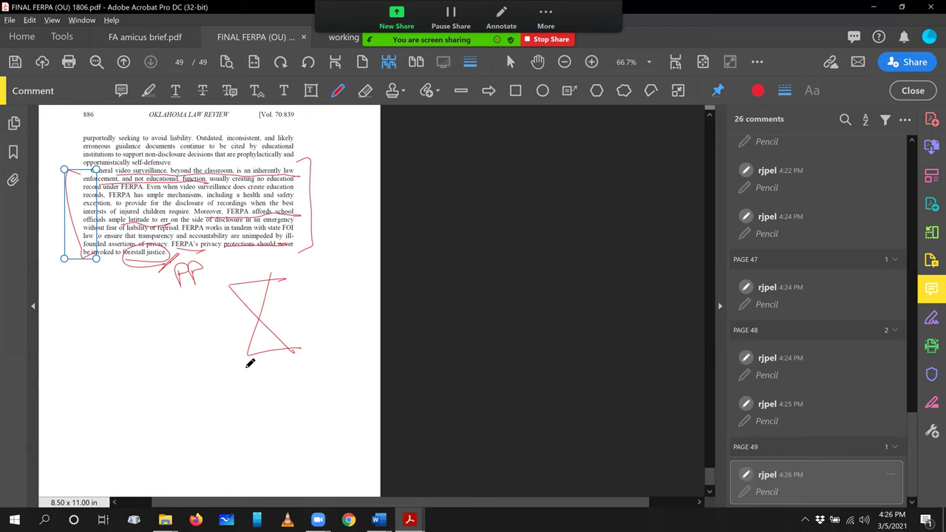
pyautogui.moveTo(235, 362)
pyautogui.mouseDown()
pyautogui.moveTo(272, 356)
pyautogui.moveTo(261, 391)
pyautogui.moveTo(236, 394)
pyautogui.mouseUp()
# - Drag the scrollbar to the top to show the annotated title page and table of contents
pyautogui.moveTo(705, 444); pyautogui.dragTo(709, 135)
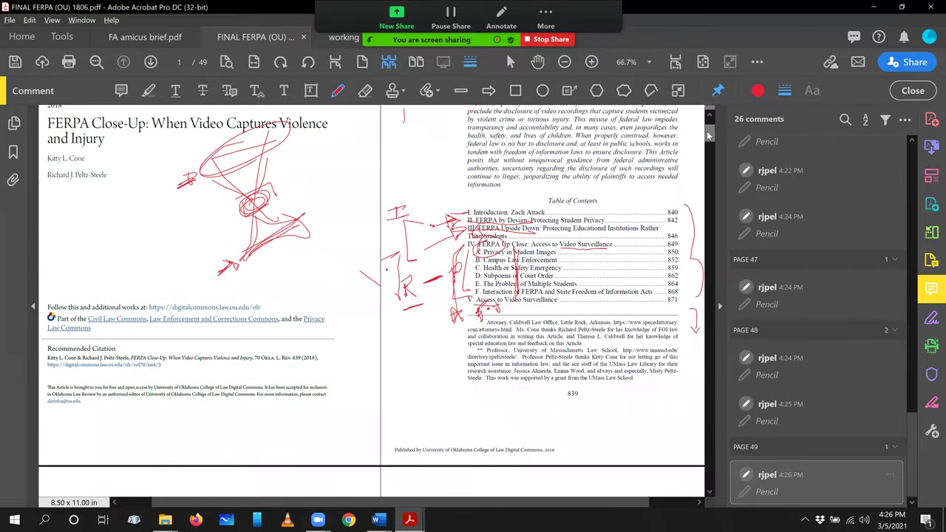